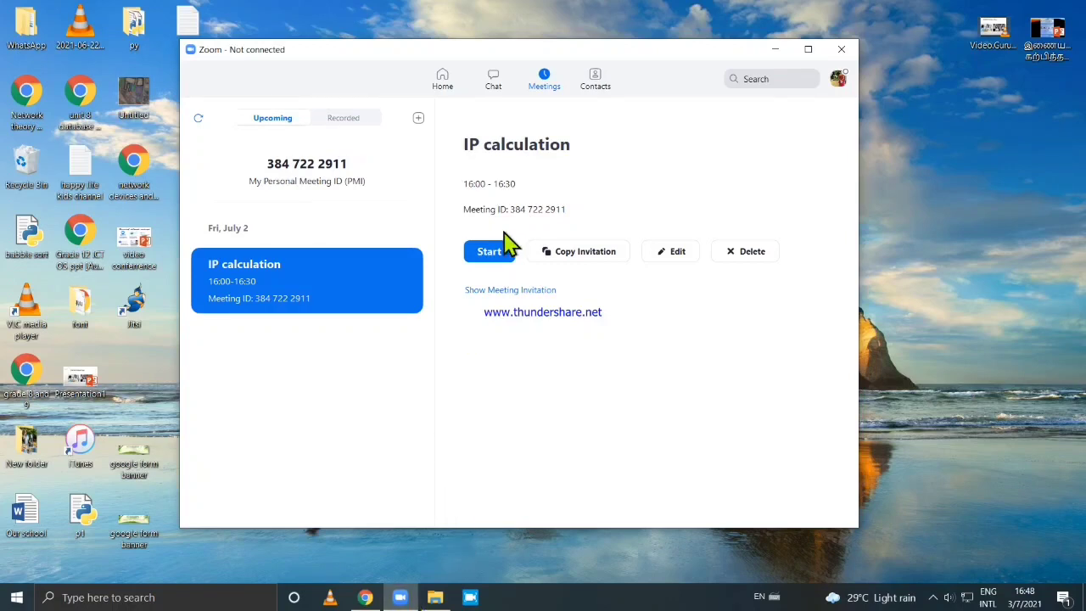
Step: Start the IP calculation meeting and stop the whiteboard share
left_click(499, 252)
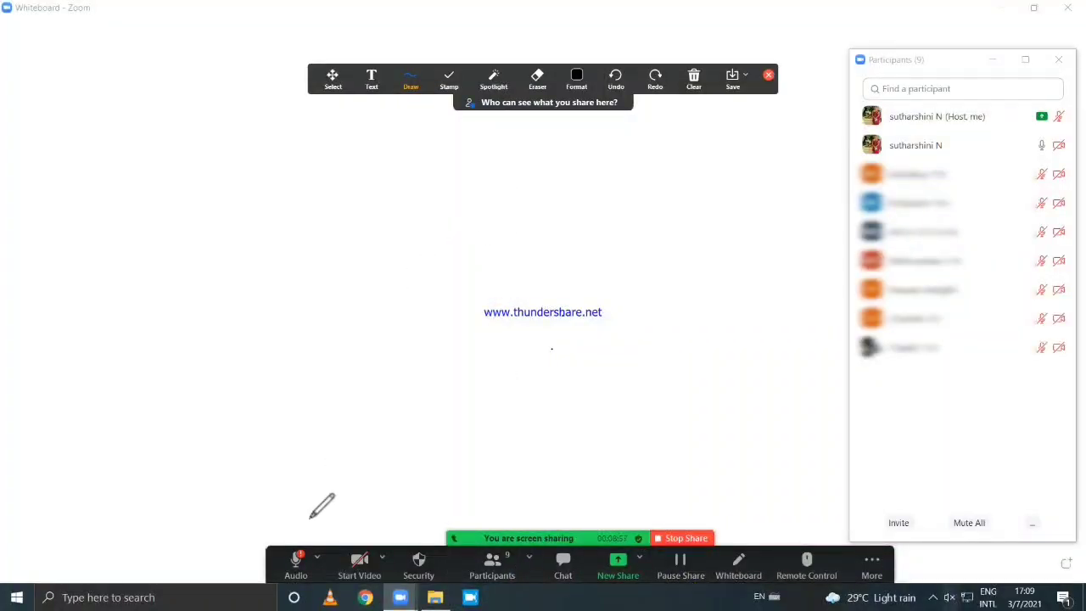
left_click_drag(284, 578, 248, 554)
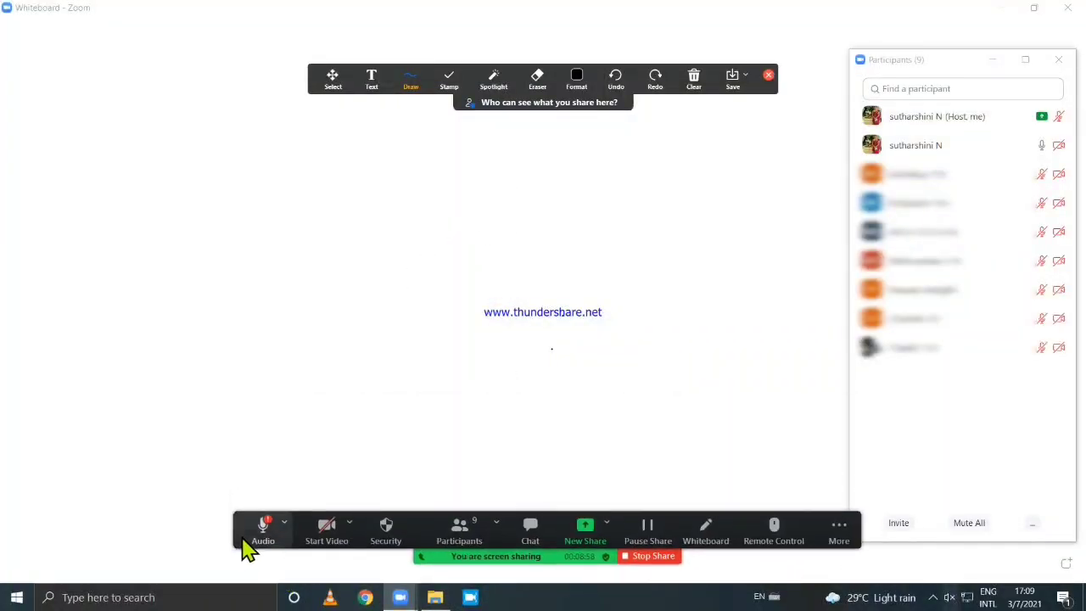
left_click(585, 530)
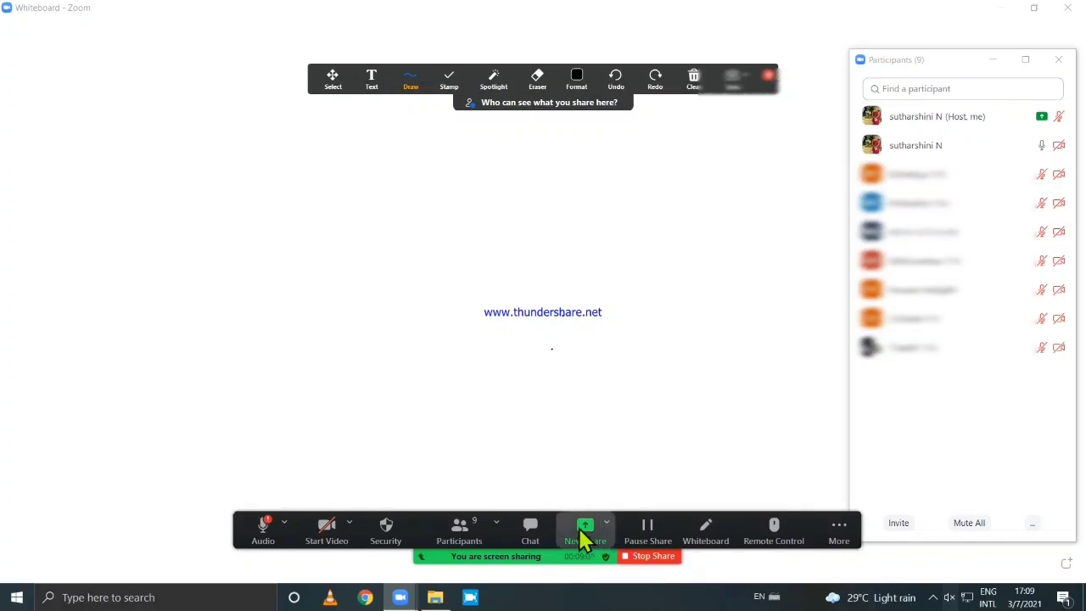
left_click(875, 141)
left_click(653, 557)
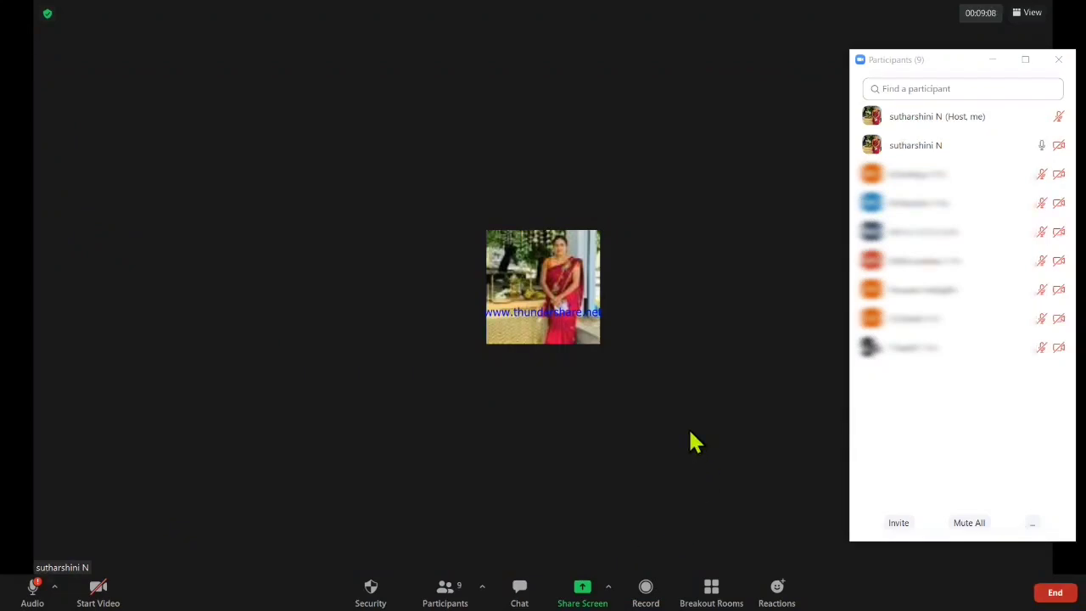
Step: Create 3 breakout rooms with participants assigned automatically
left_click(713, 594)
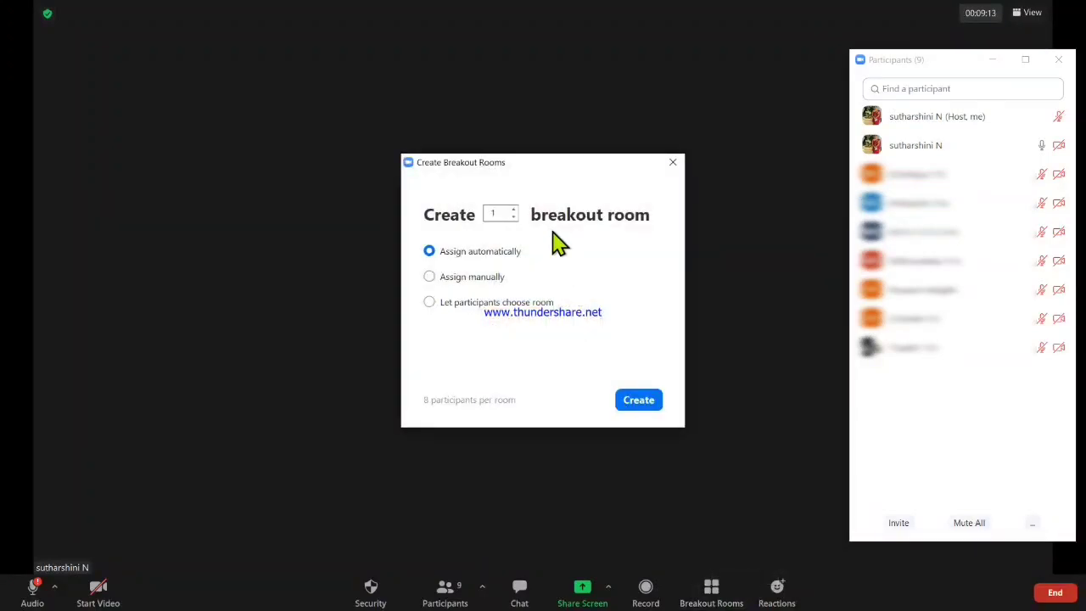
left_click(514, 209)
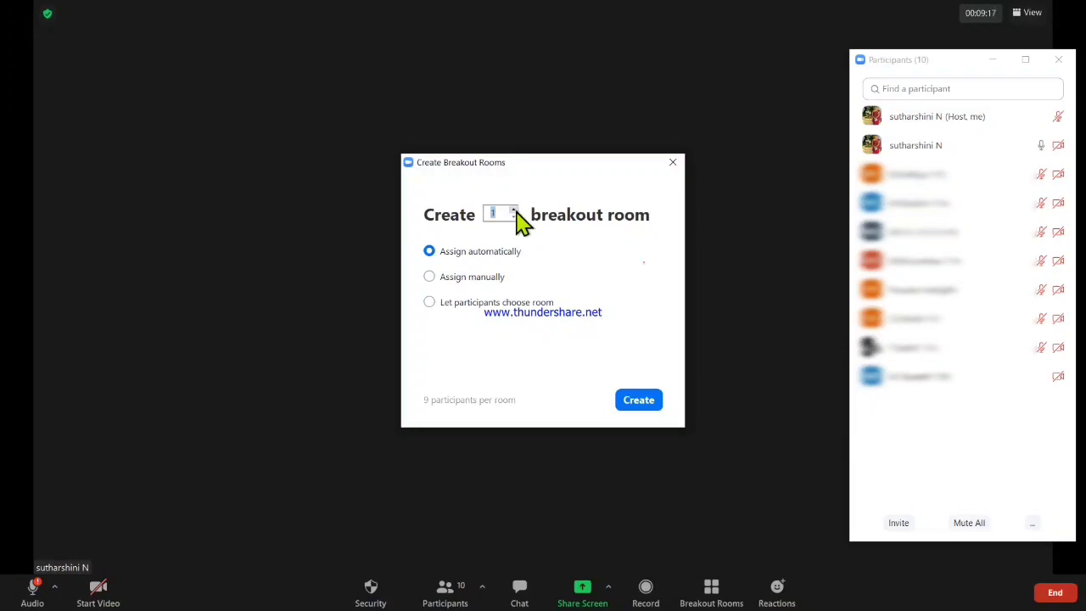
left_click(513, 209)
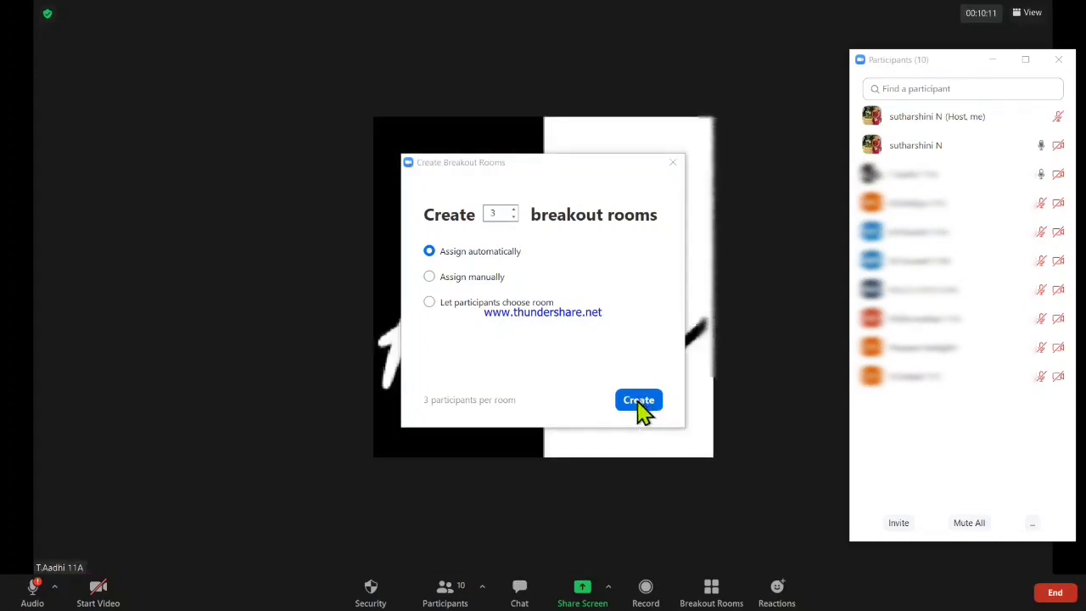
left_click(640, 402)
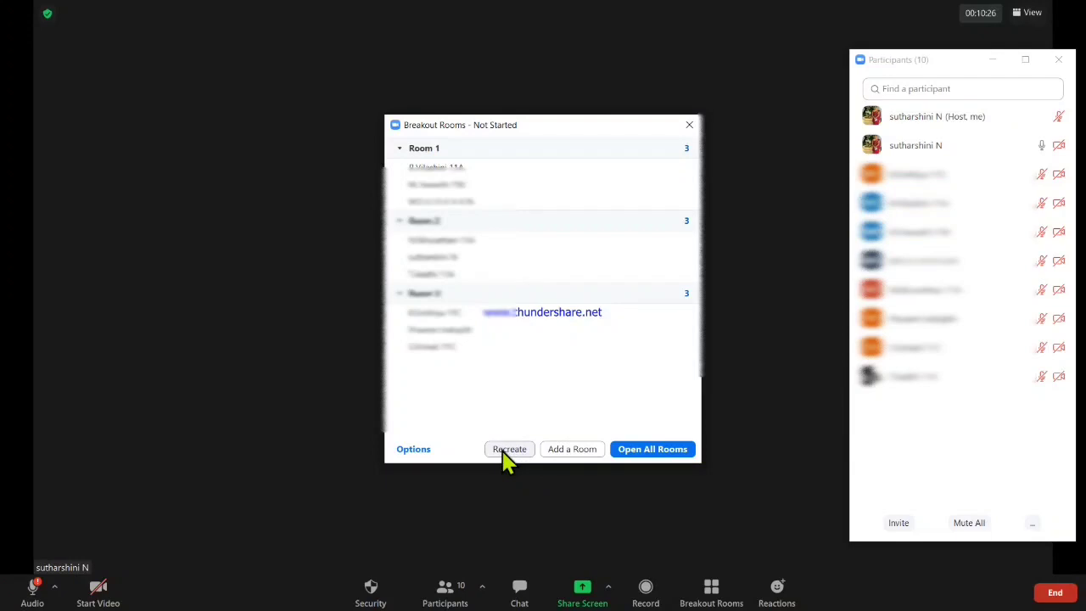
Step: Close the breakout rooms window and reopen it to return to the room assignments
left_click(690, 126)
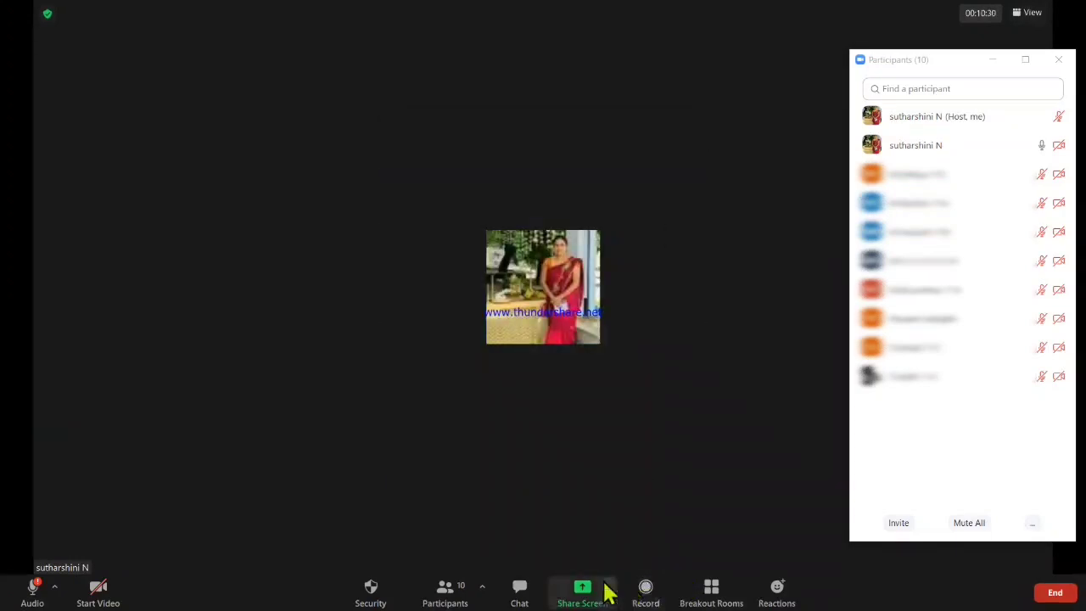
left_click(714, 594)
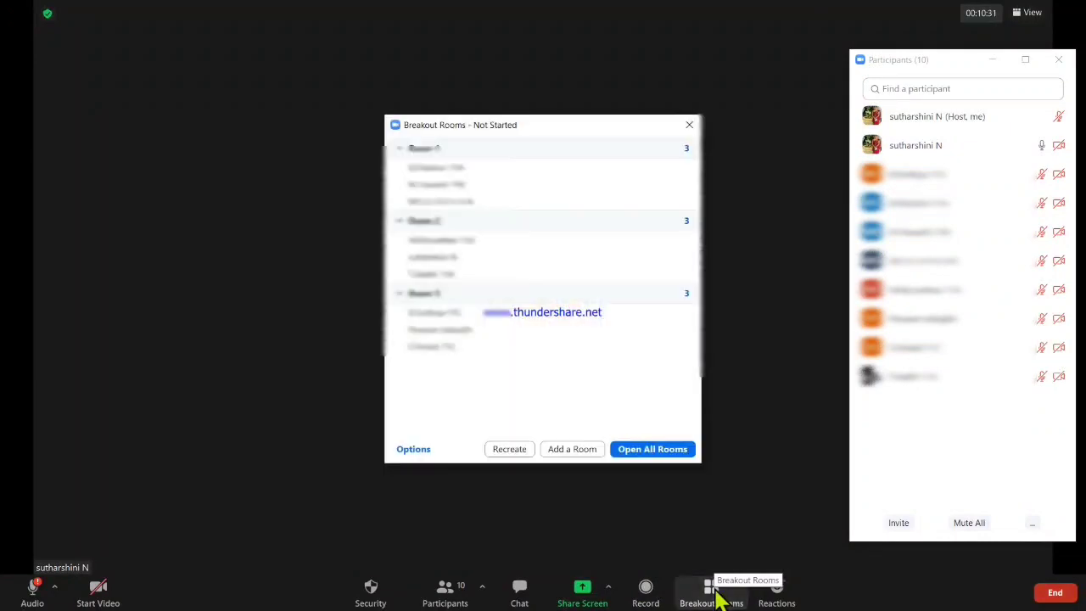
left_click(689, 126)
left_click(710, 587)
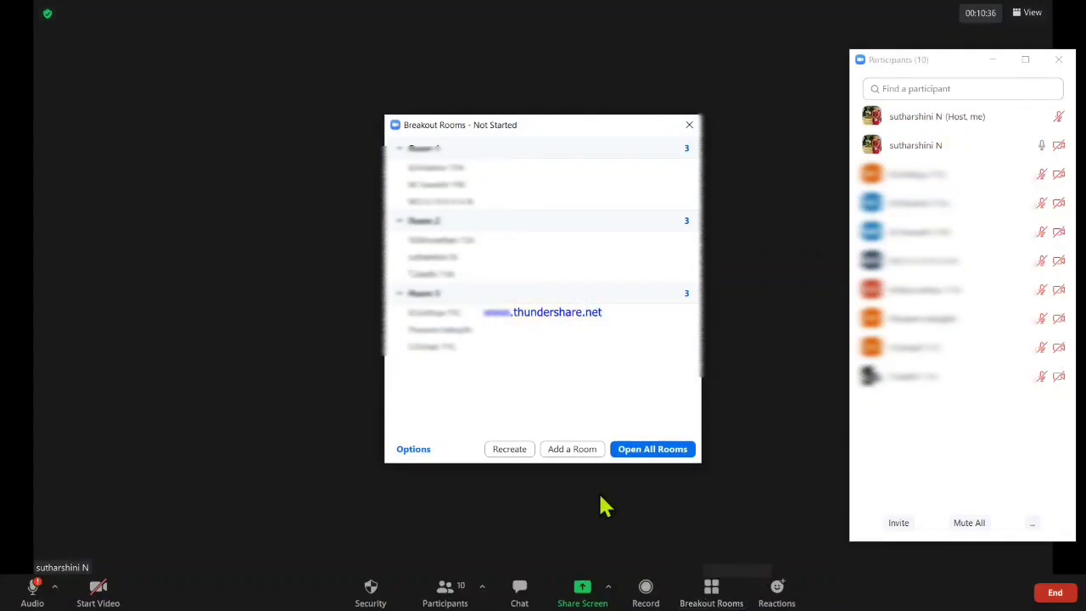
Step: Set the breakout rooms to automatically move all assigned participants in and to close automatically after 10 minutes
left_click(415, 449)
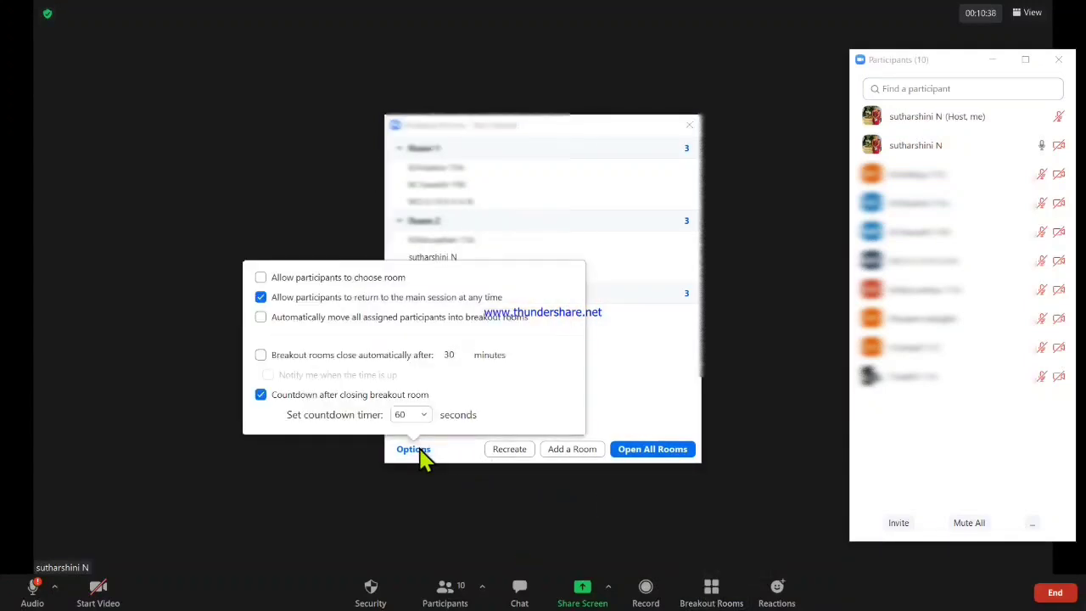
left_click(261, 317)
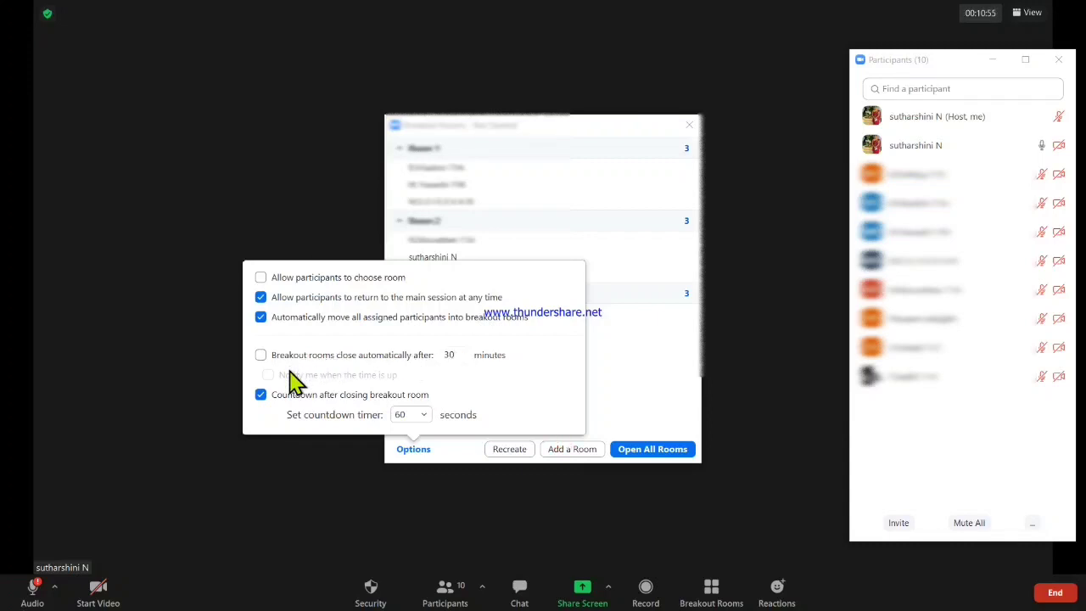
left_click(260, 355)
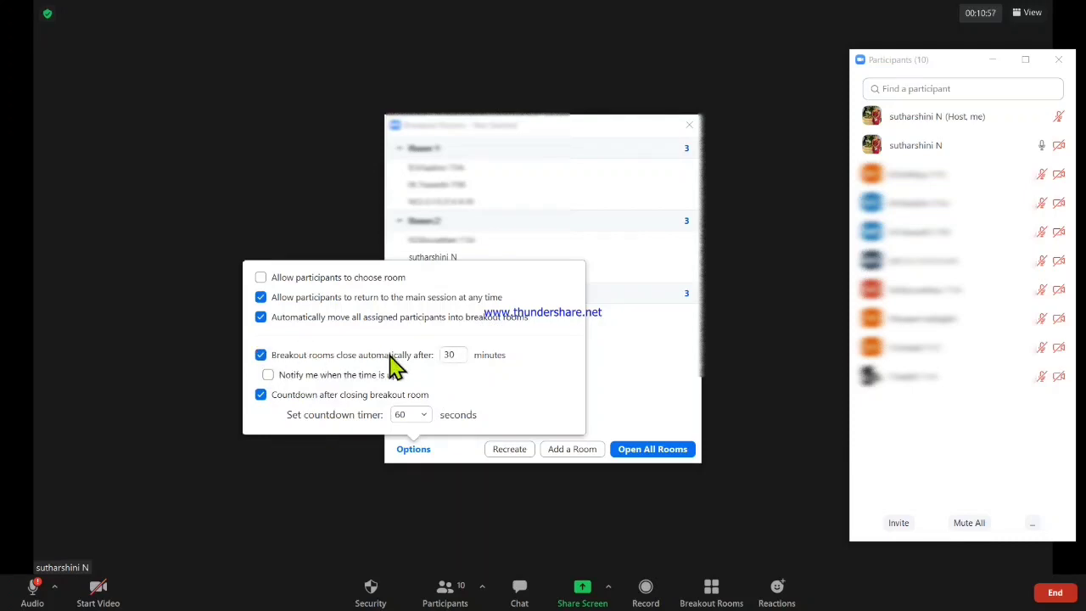
left_click(449, 355)
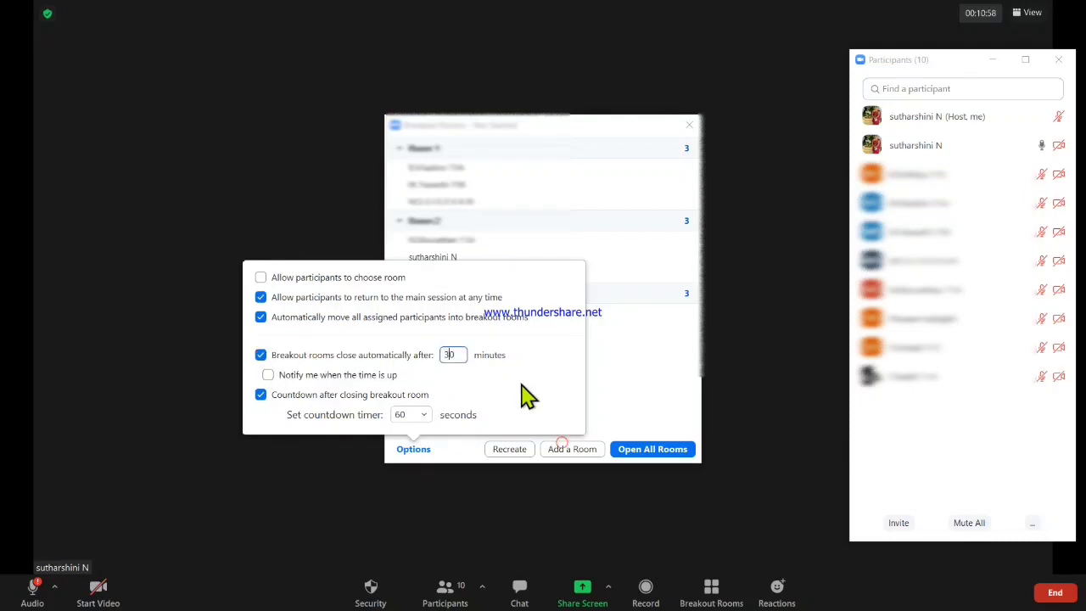
key("BackSpace")
type("0")
key("BackSpace")
Step: Enable the notification for when the time is up and review the available countdown timer durations
left_click(267, 375)
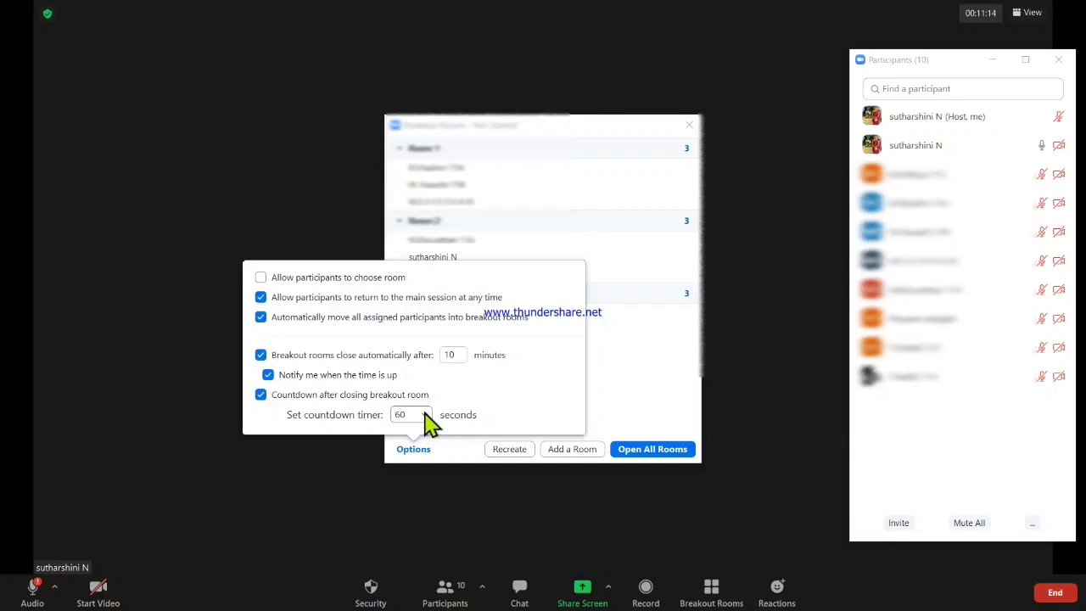
left_click(423, 415)
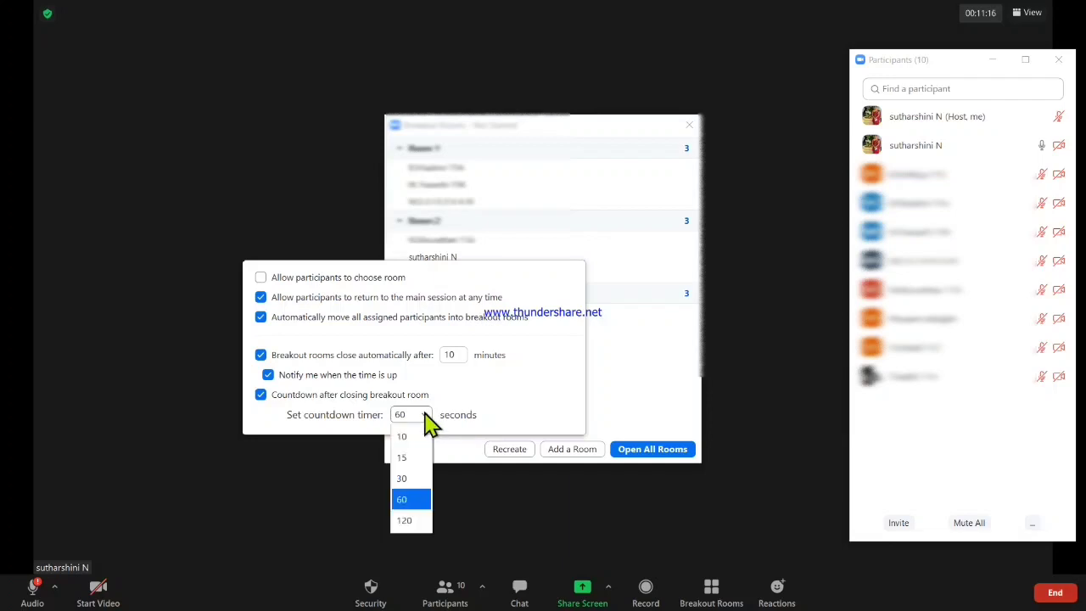
left_click(426, 416)
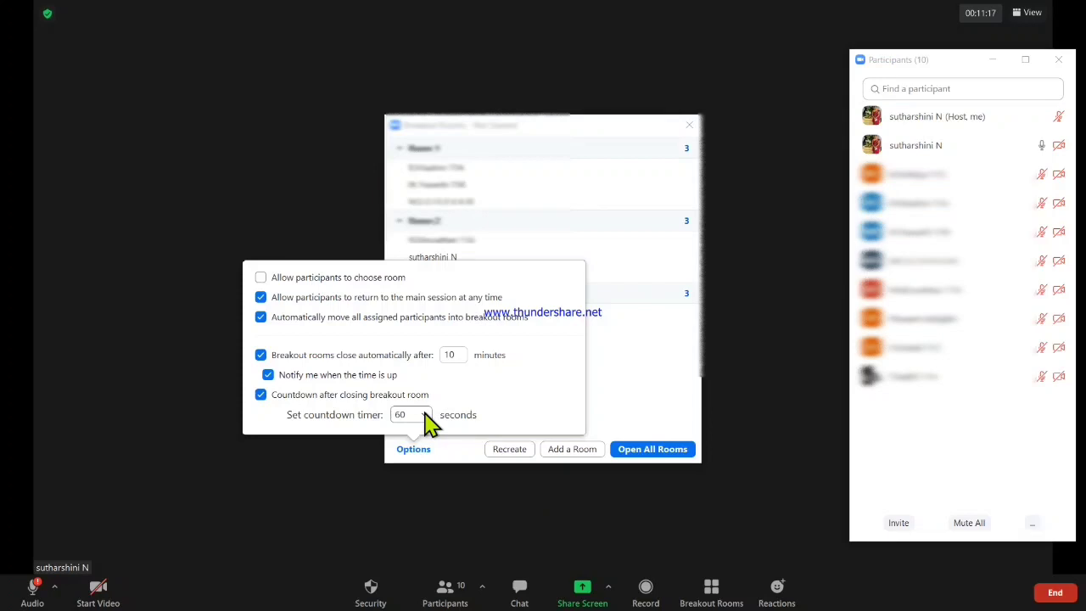
left_click(618, 370)
left_click(645, 392)
Step: Recreate the 3 breakout rooms with manual participant assignment
left_click(511, 452)
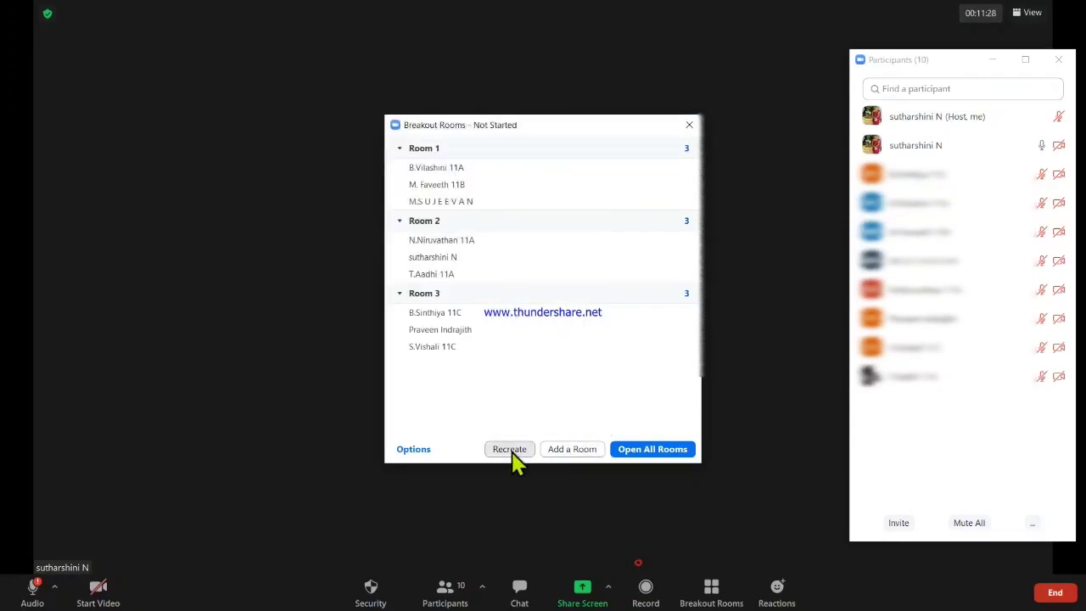
left_click(396, 282)
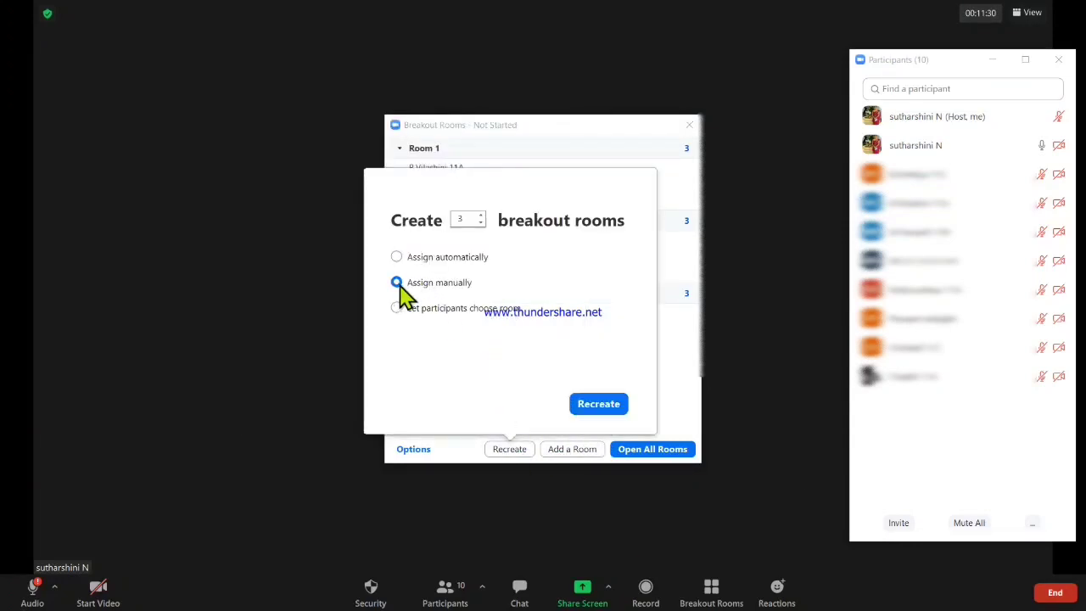
left_click(596, 405)
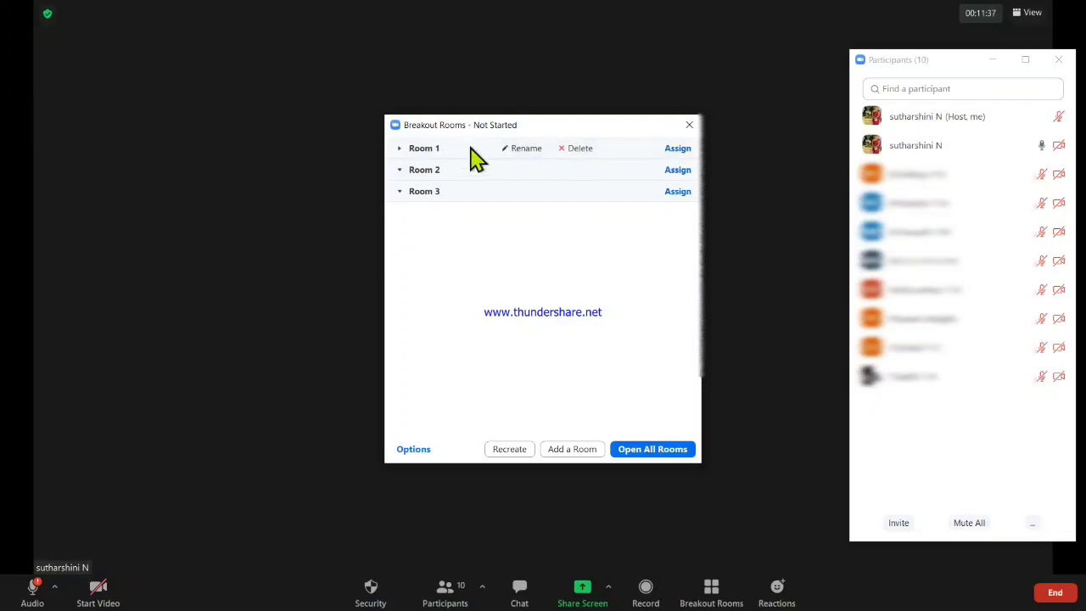
Step: Assign the first, third, fourth and sixth listed participants to Room 1
left_click(670, 150)
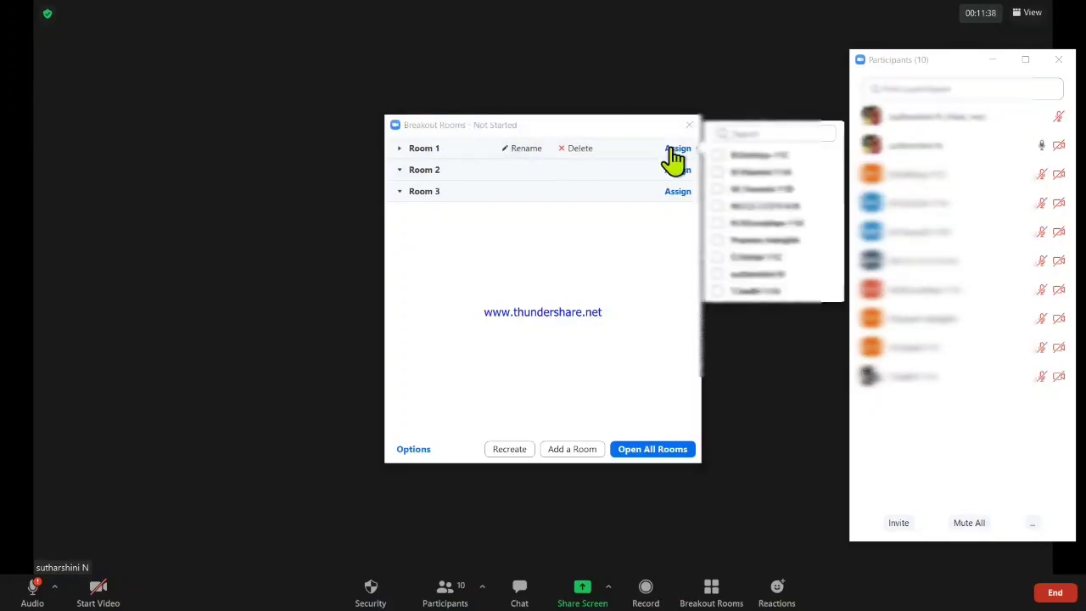
left_click(717, 155)
left_click(717, 188)
left_click(717, 206)
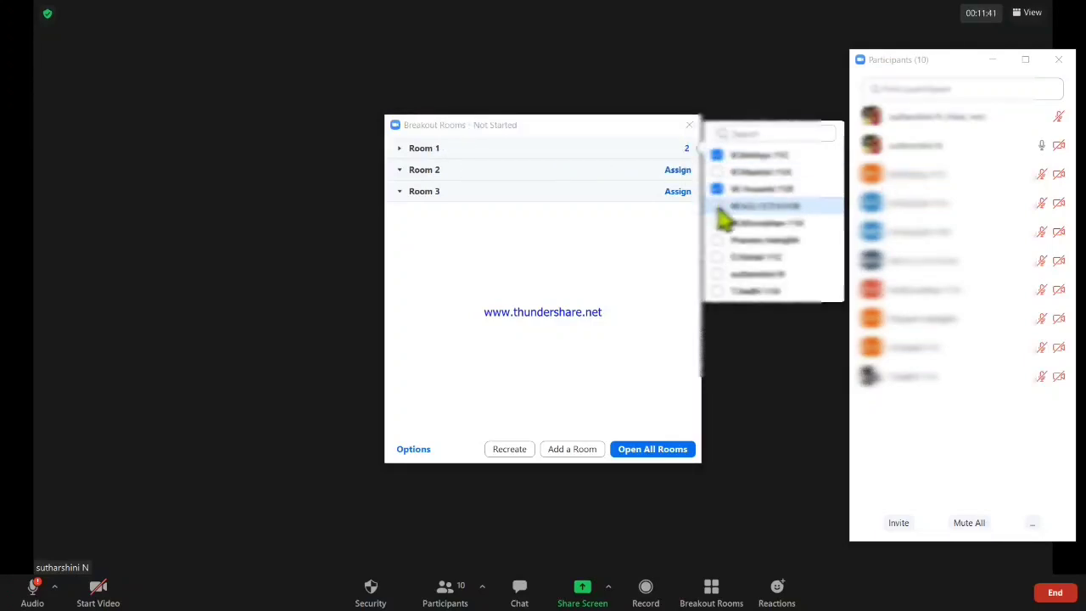
left_click(717, 239)
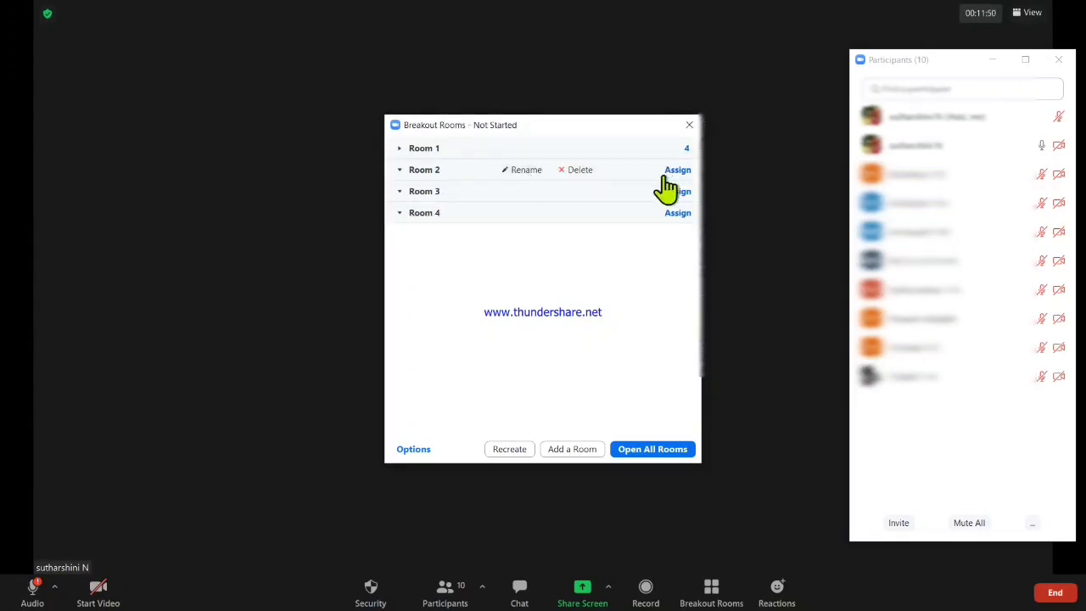
Step: Assign the last three of the unassigned participants to Room 2
left_click(678, 172)
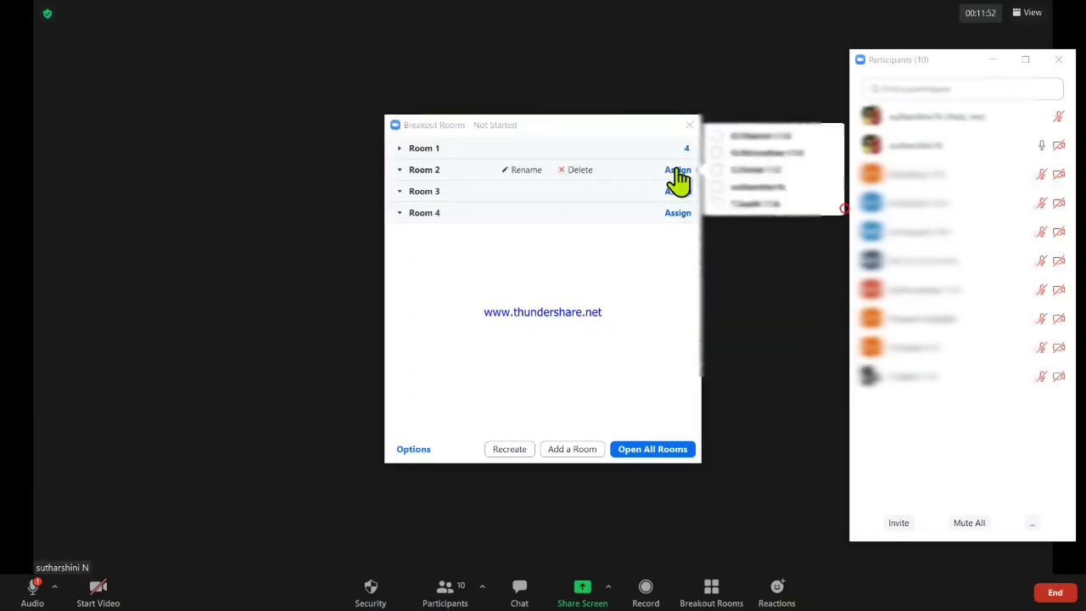
left_click(720, 186)
left_click(717, 204)
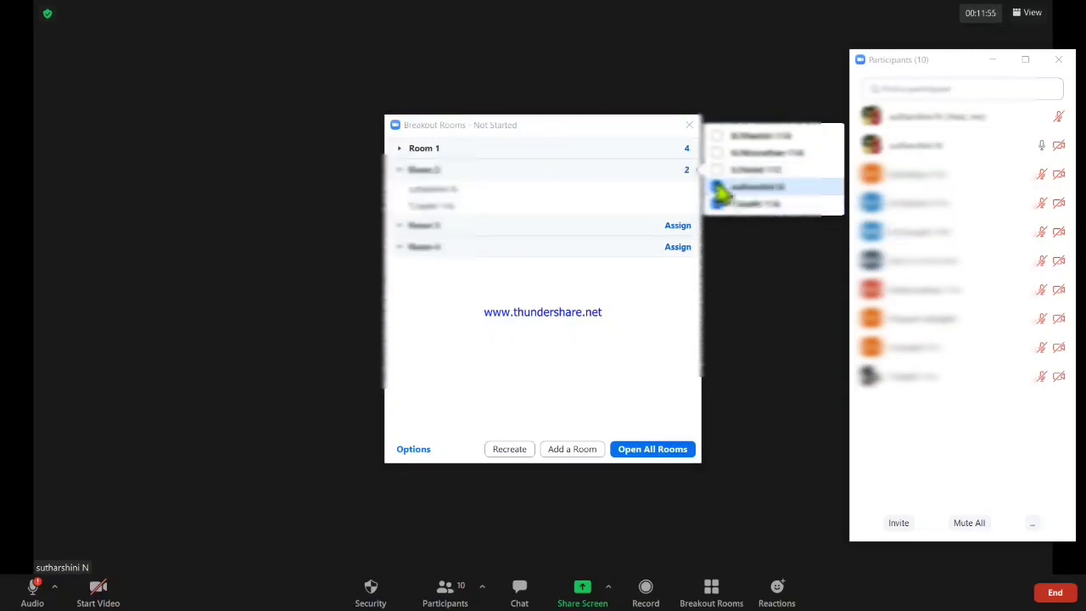
left_click(717, 171)
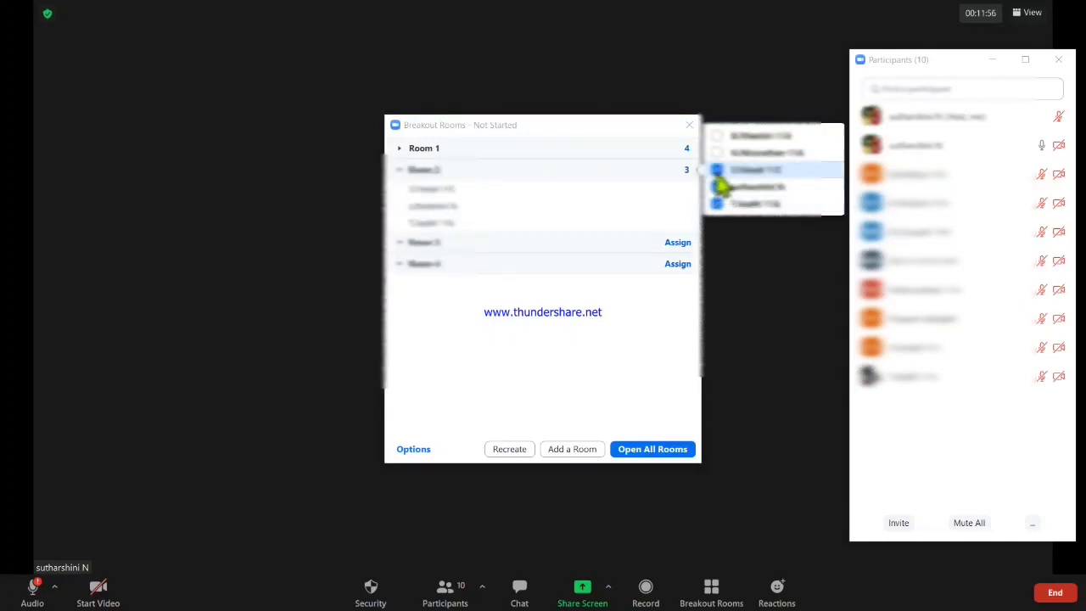
Step: Assign the two remaining participants to Room 3
left_click(678, 245)
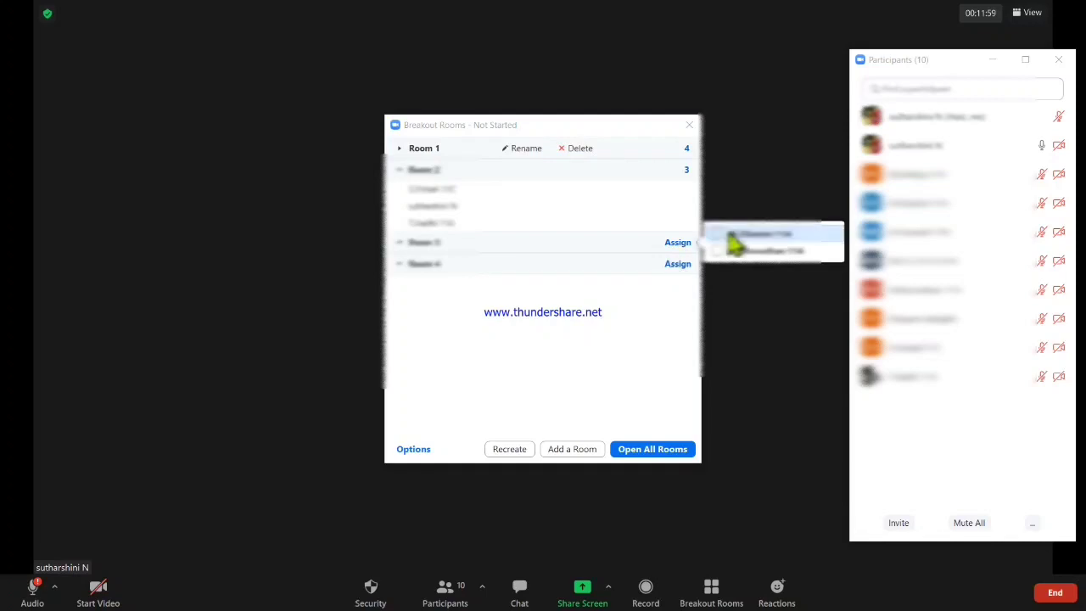
left_click(717, 234)
left_click(717, 251)
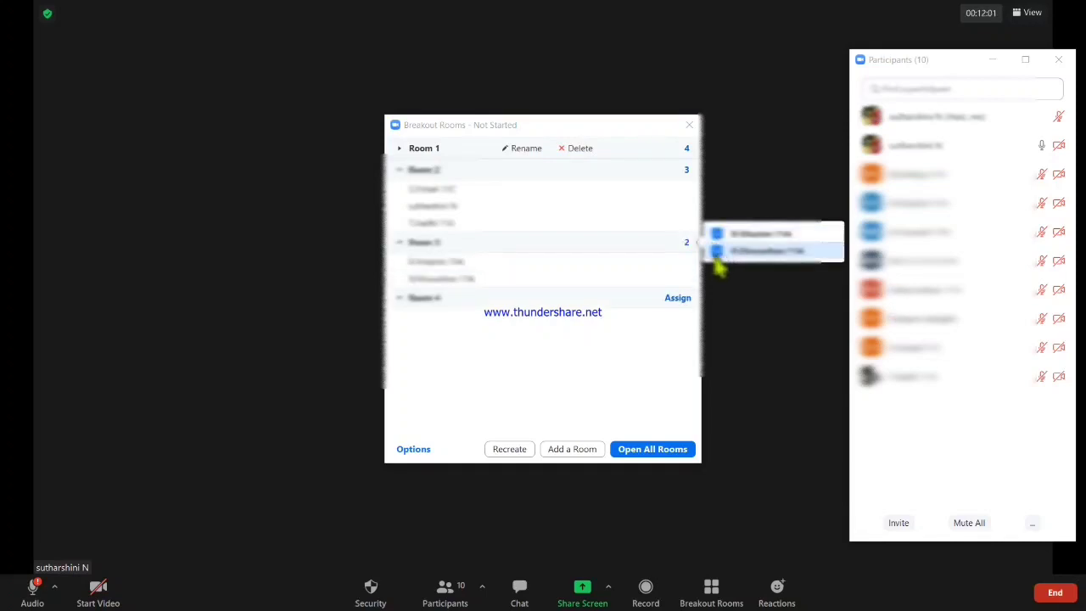
left_click(646, 348)
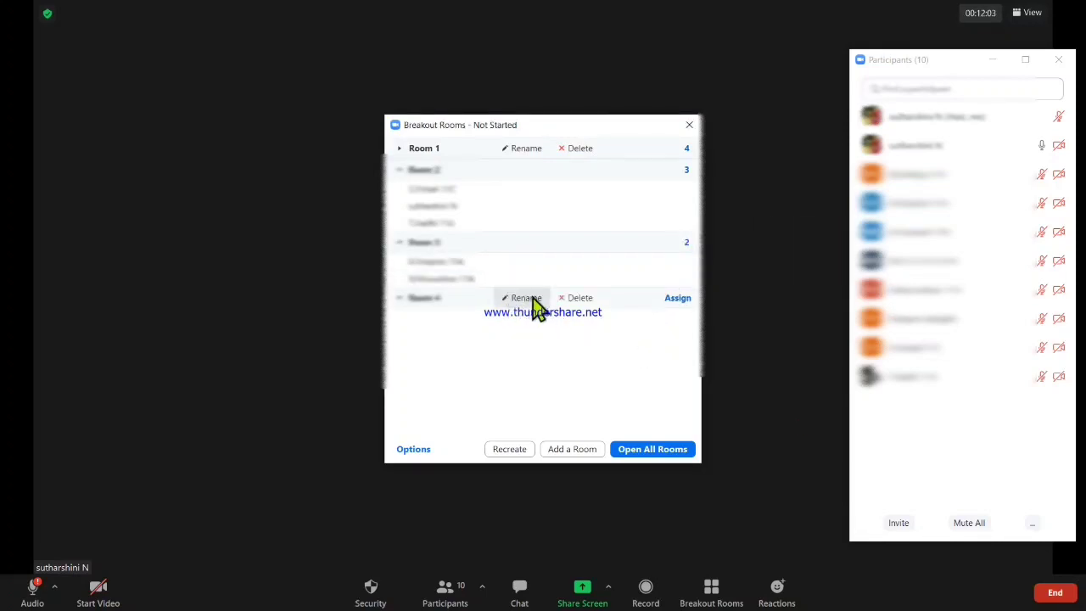
Step: Delete the empty Room 4 from the breakout rooms
left_click(575, 300)
left_click(640, 308)
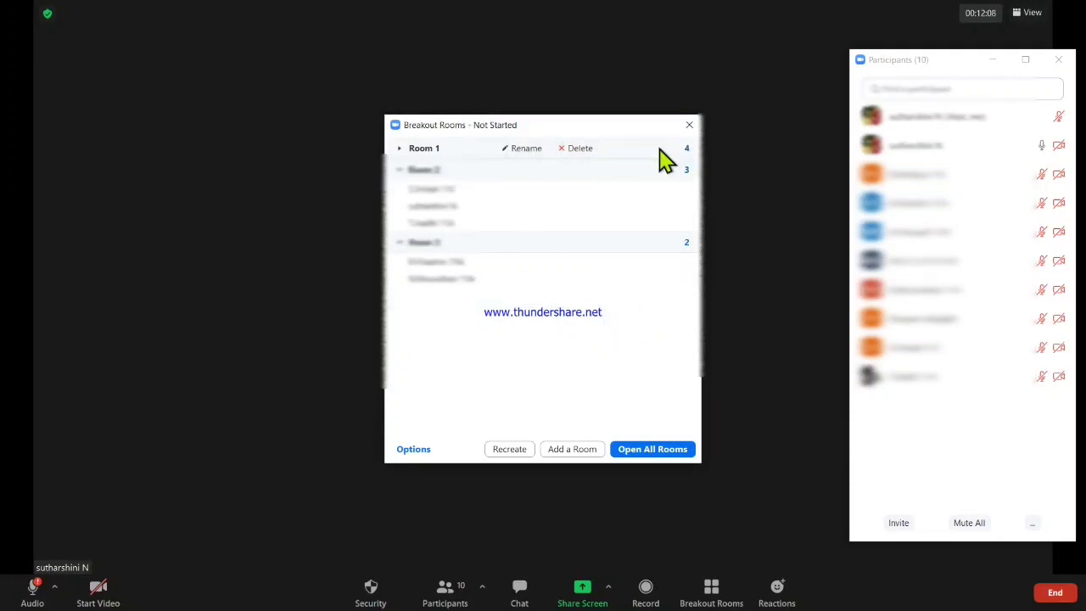
Step: Check the participants assigned to Room 1 and the move and exchange options for participants in Room 2
left_click(688, 148)
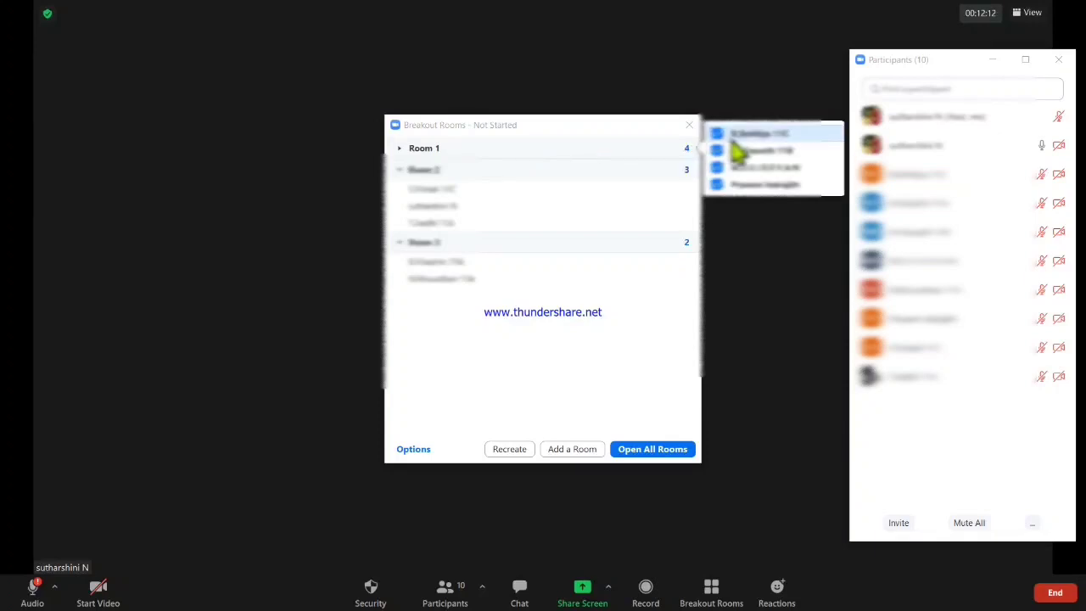
left_click(620, 314)
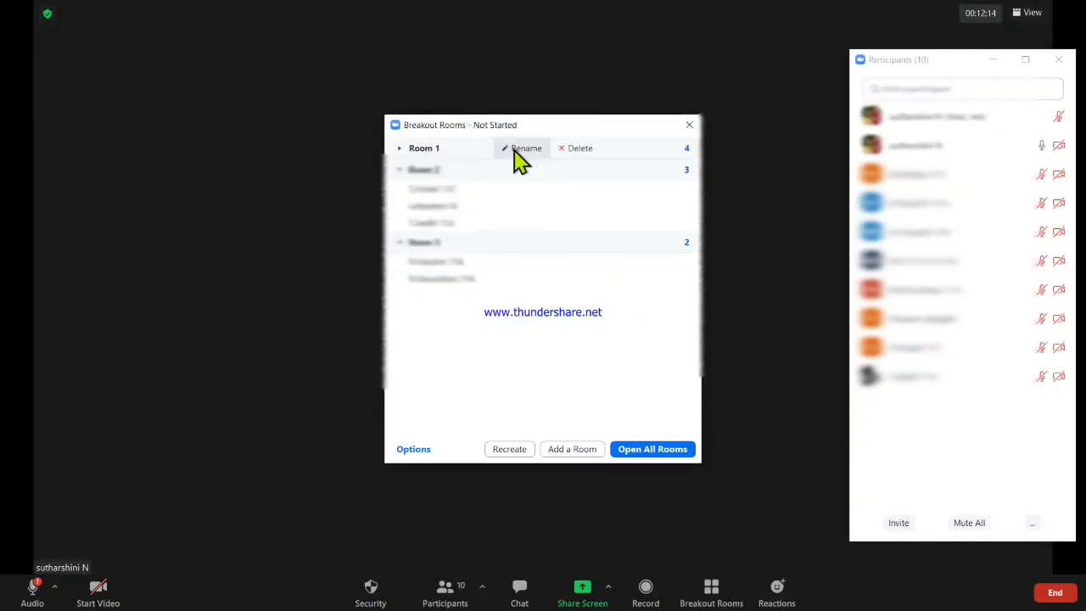
mouse_move(650, 263)
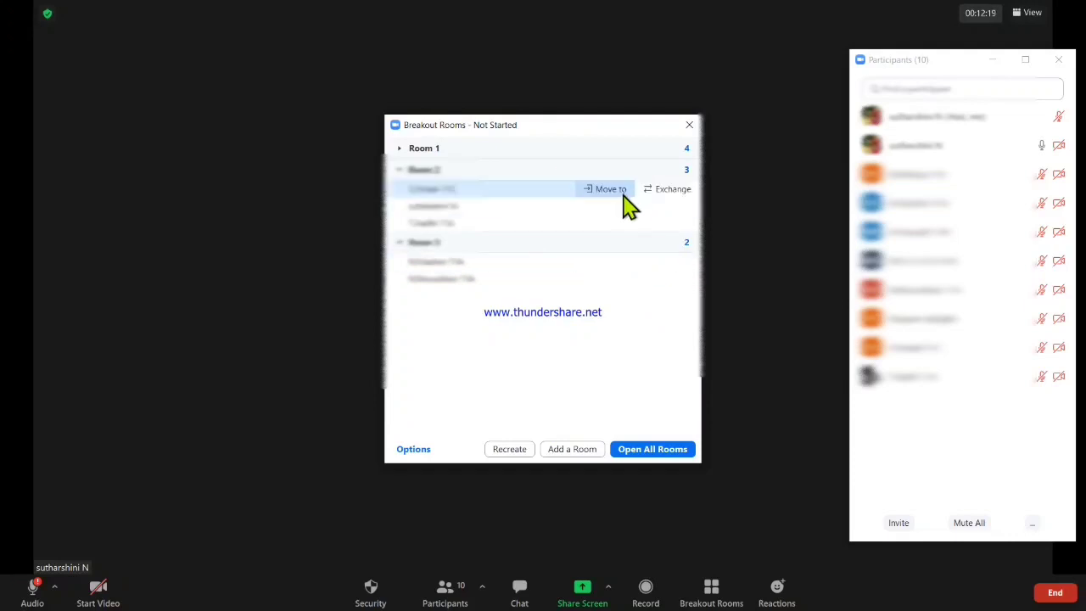
mouse_move(624, 224)
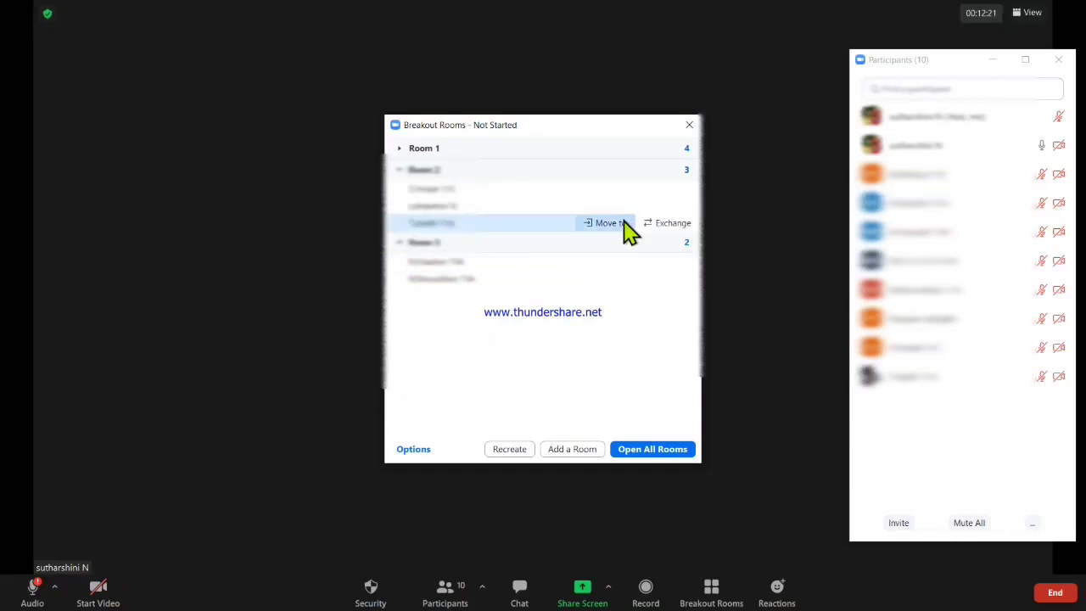
Step: Move the last participant of Room 2 to Room 3, and assign one more participant to Room 2 and two to Room 3
left_click(624, 224)
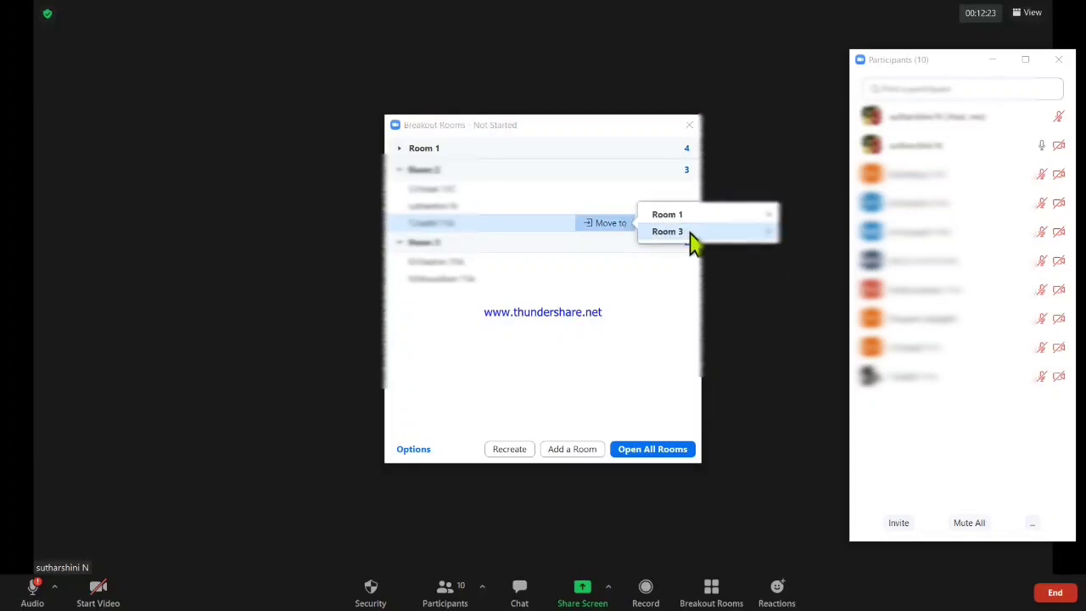
left_click(691, 232)
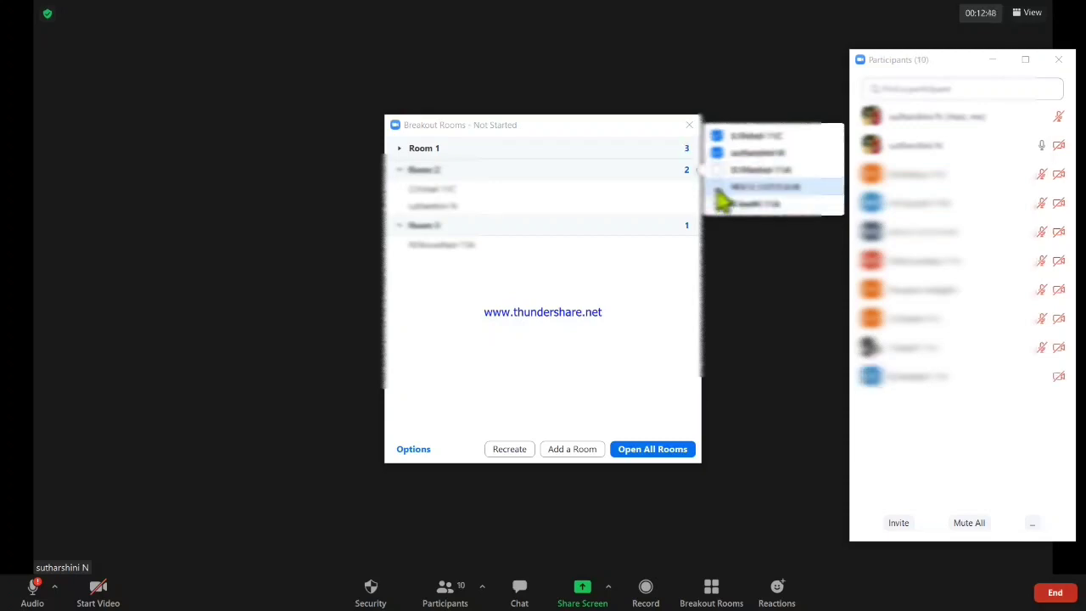
left_click(718, 203)
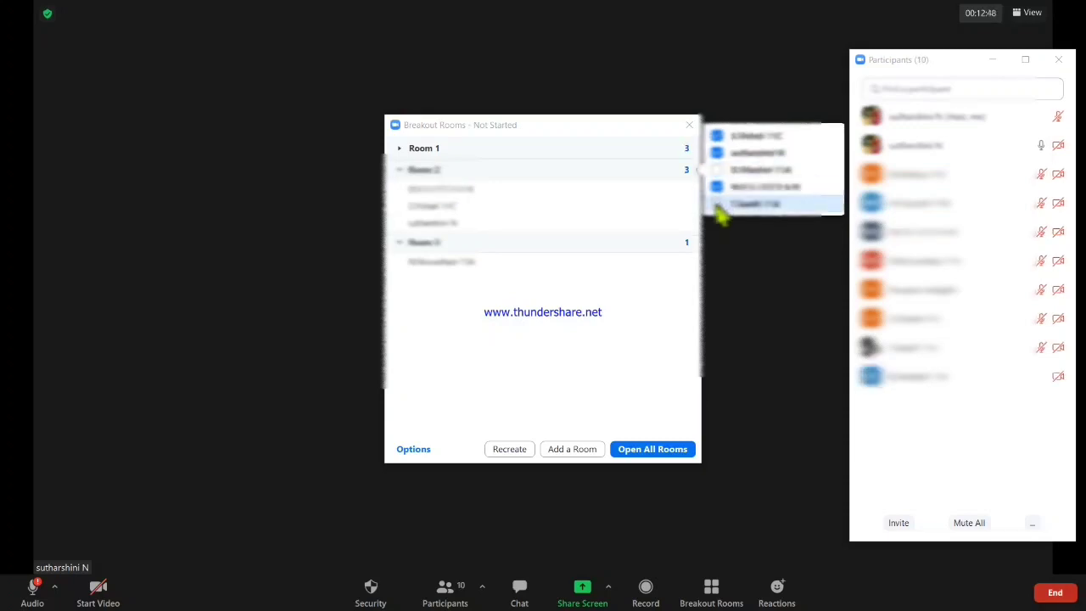
left_click(686, 254)
left_click(717, 242)
left_click(717, 259)
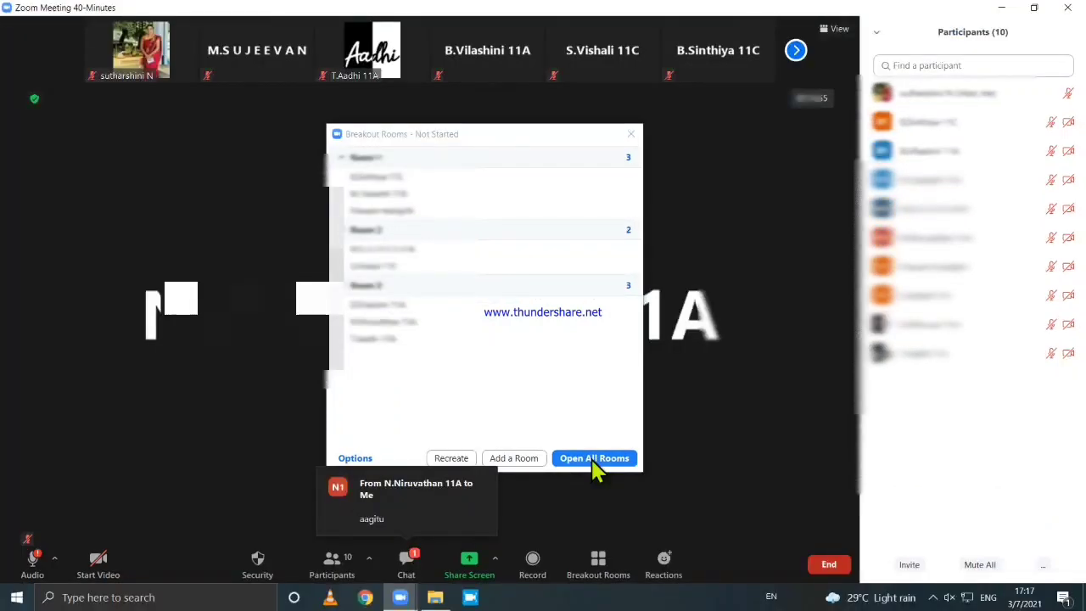
Step: Open all breakout rooms and assign the remaining unassigned participant to Room 2
left_click(593, 463)
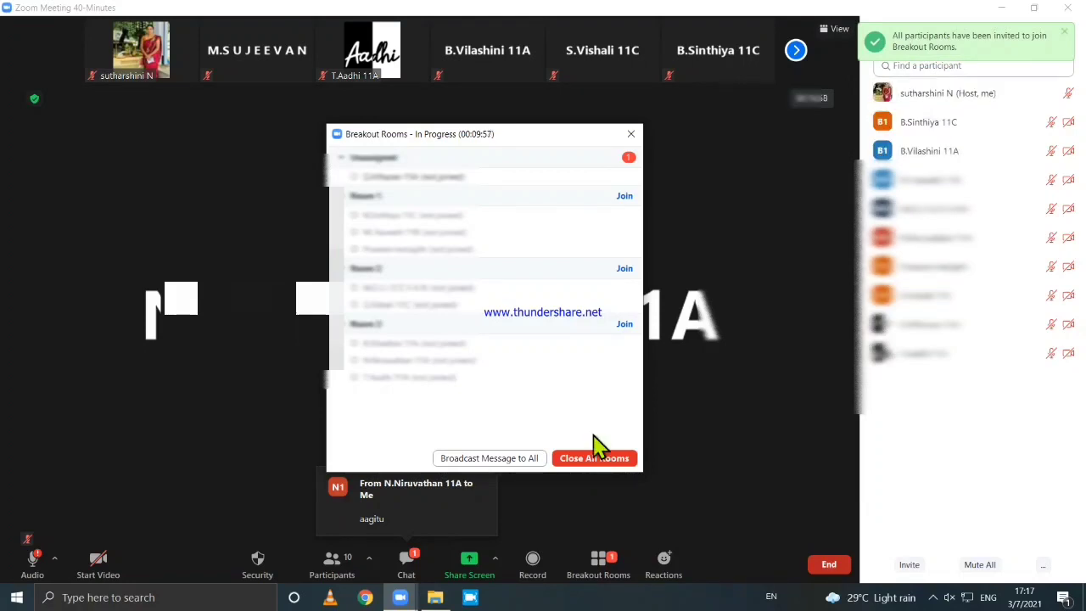
mouse_move(572, 187)
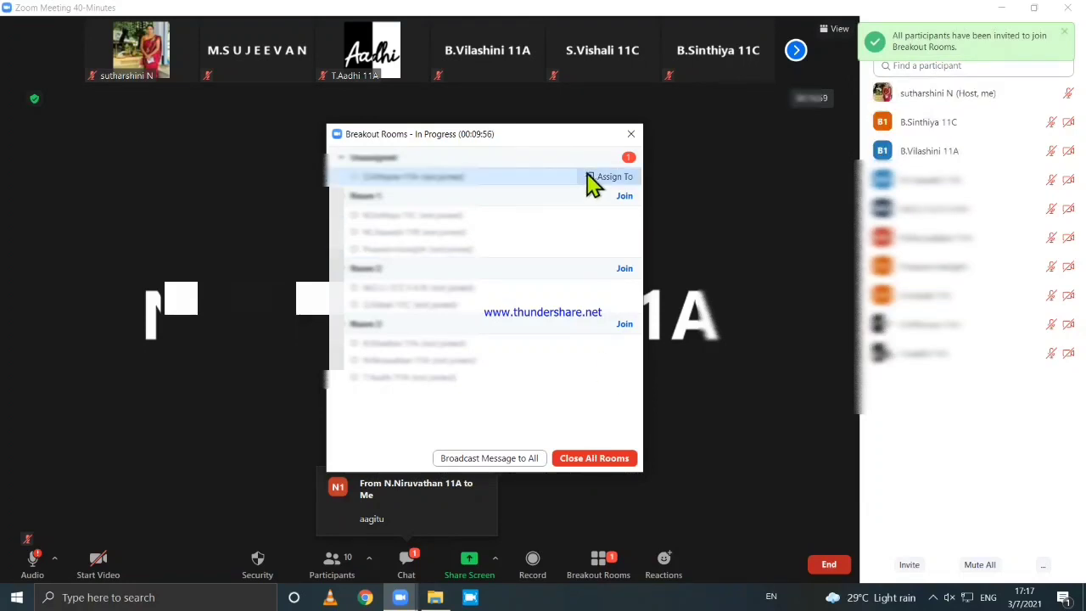
left_click(613, 176)
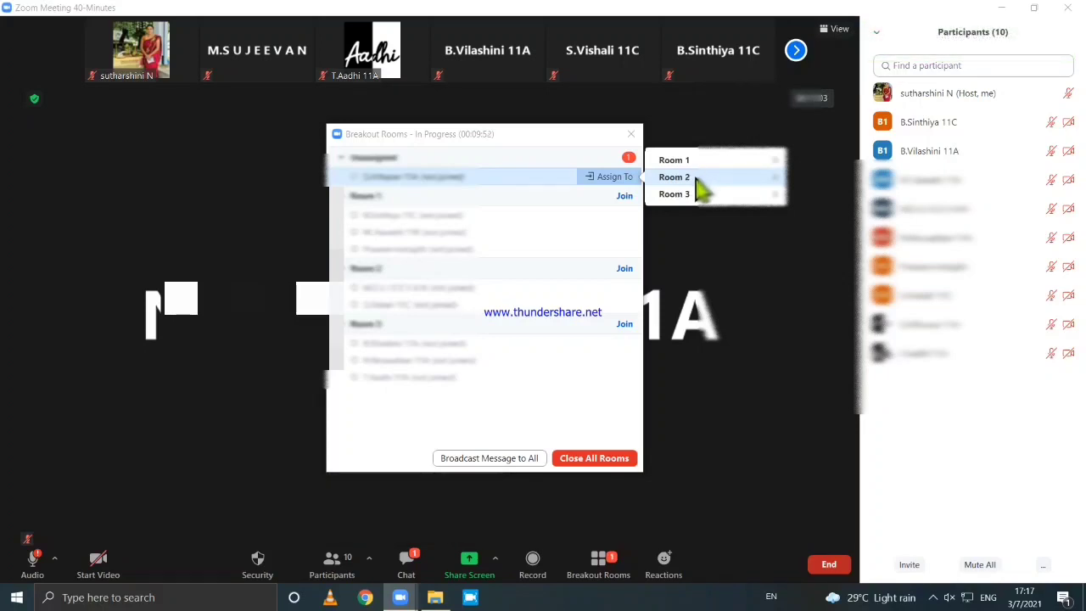
left_click(695, 180)
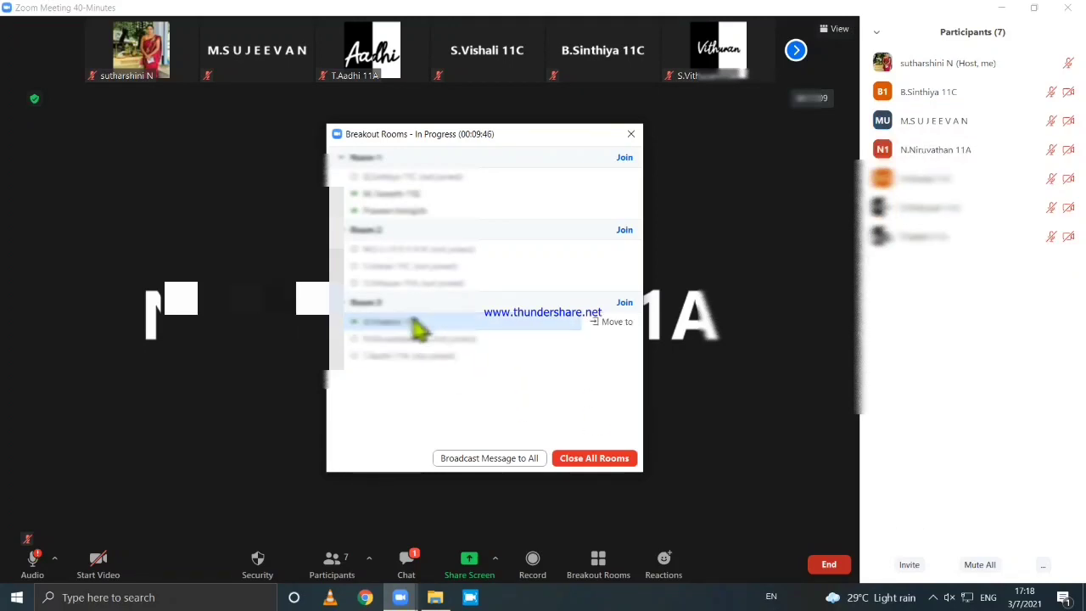
Step: Broadcast the message "To convert this number to binary 42" to all breakout rooms
mouse_move(367, 200)
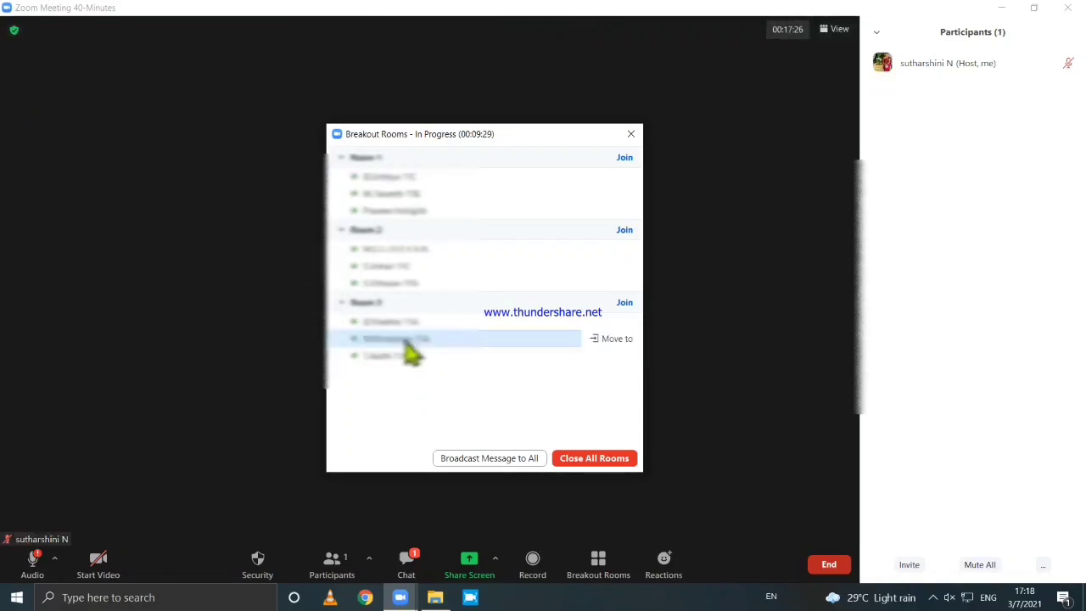
left_click(485, 461)
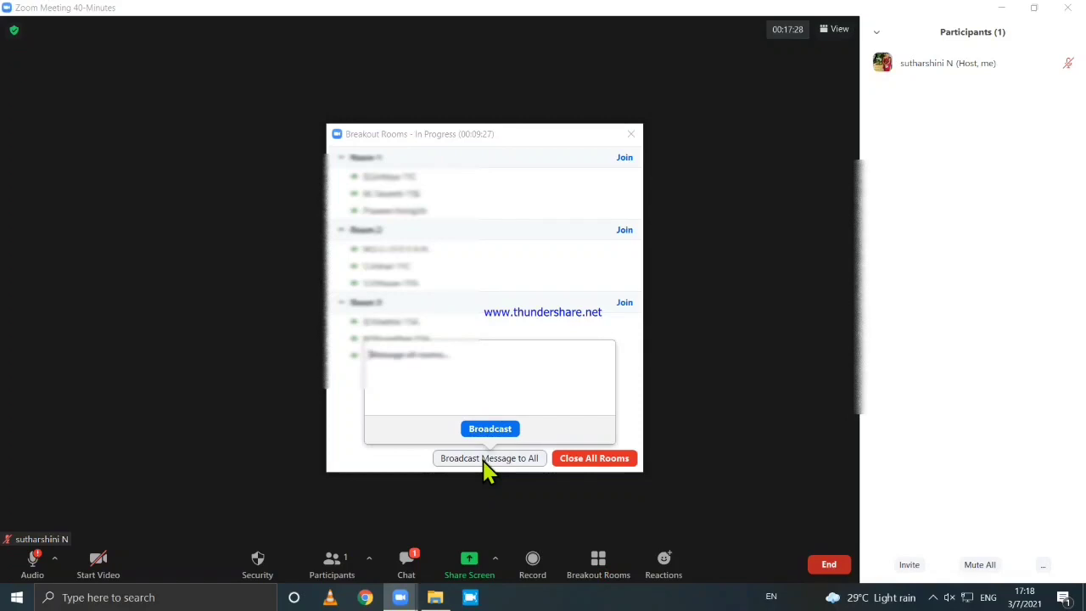
type("To convert this number to bi")
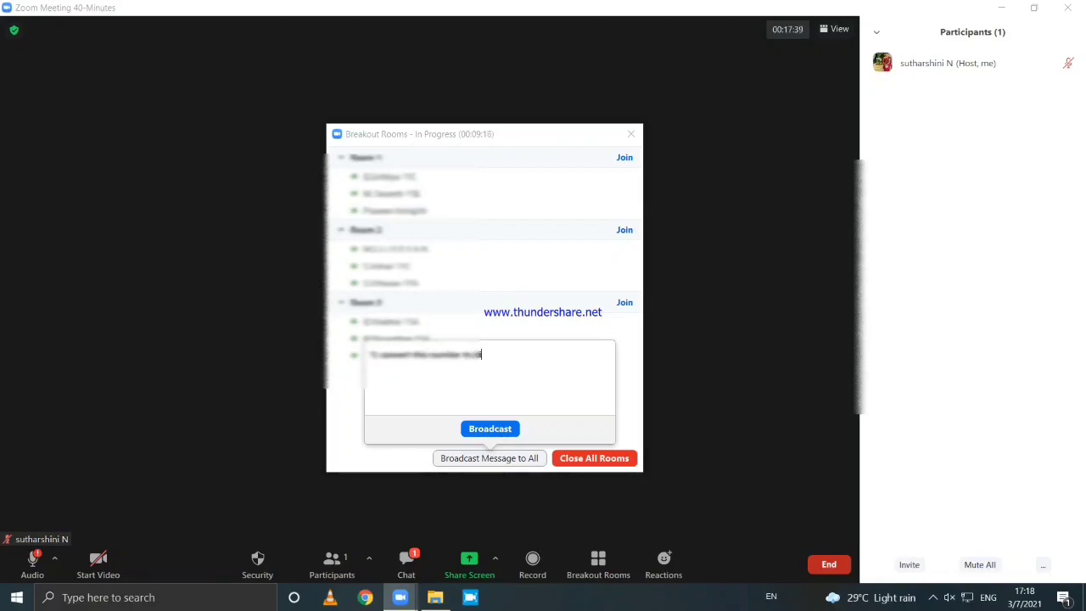
type("nary 42")
key("Return")
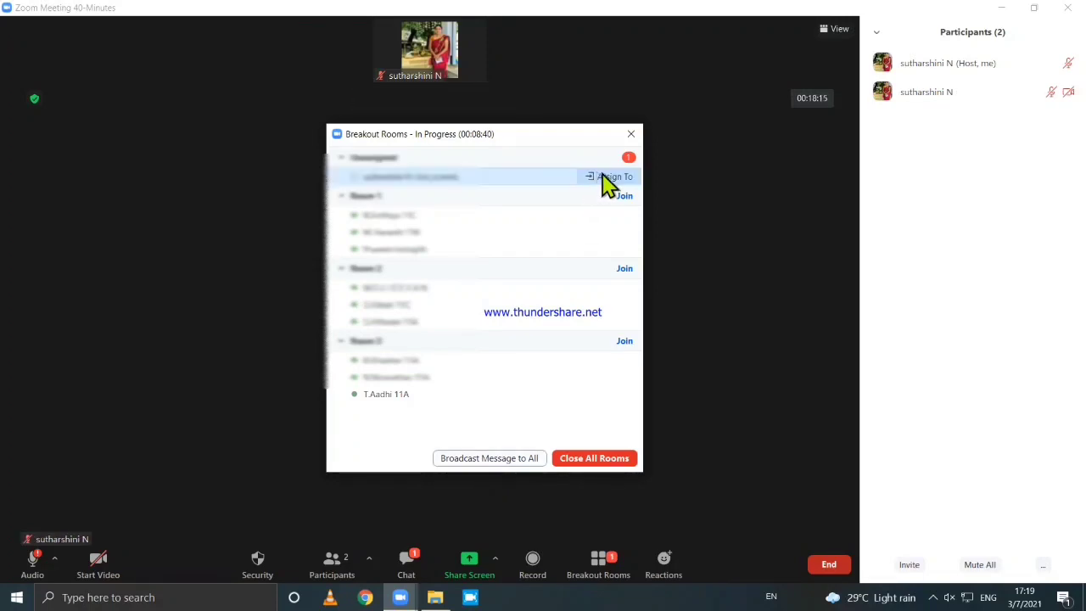
Step: Assign the unassigned participant to Room 1 and join Room 1 as host
left_click(612, 177)
left_click(717, 161)
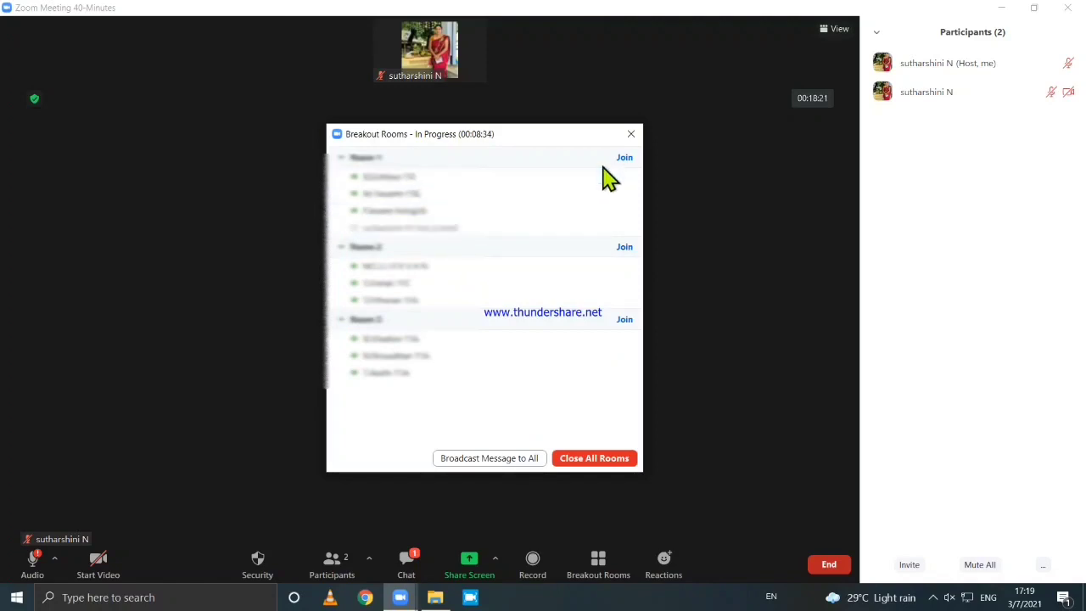
left_click(624, 161)
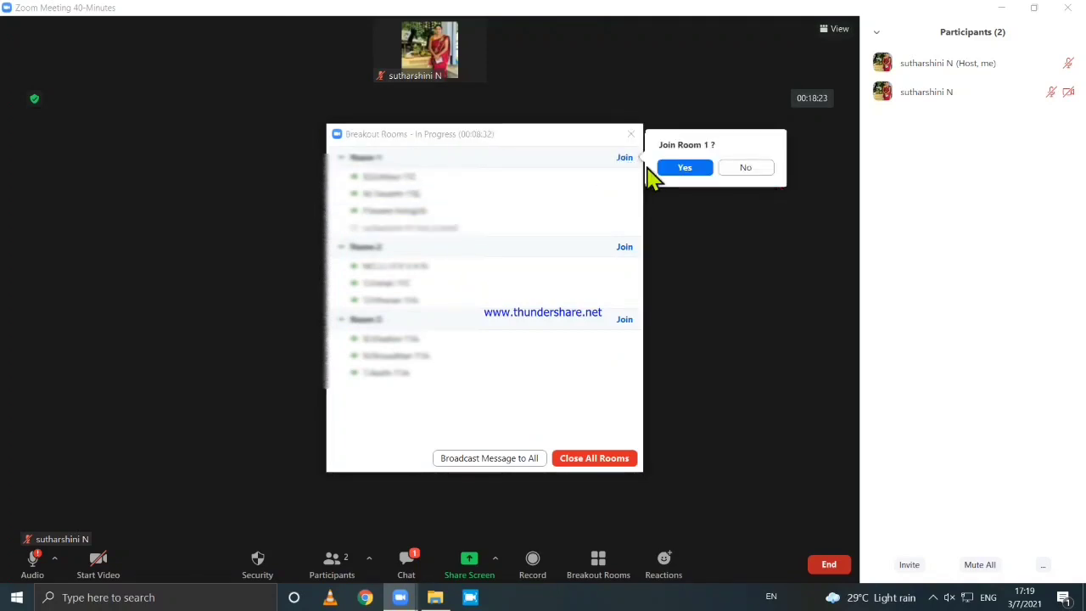
left_click(684, 168)
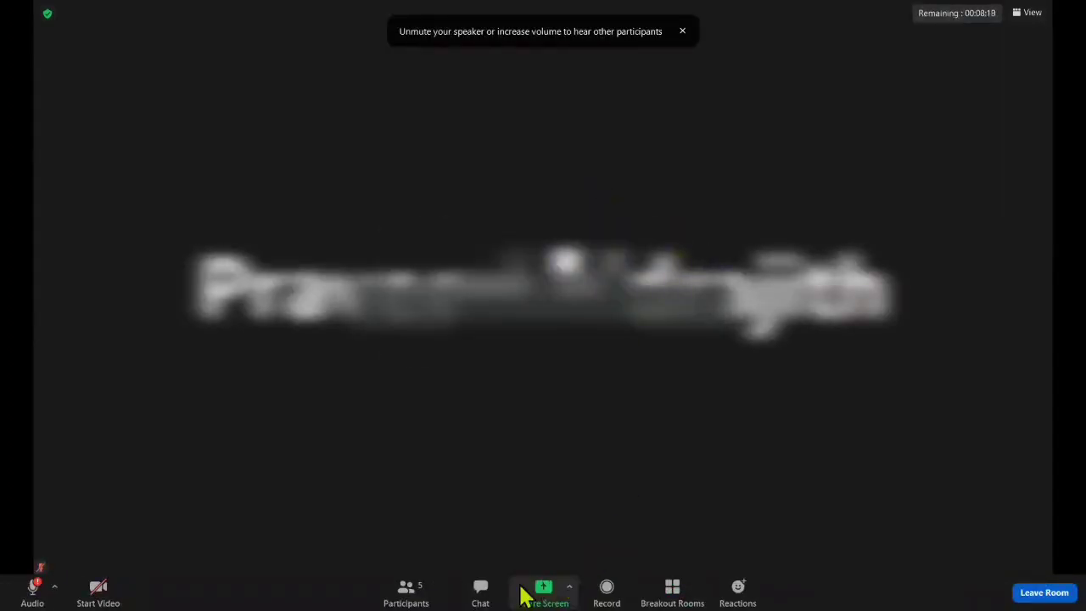
Step: Check the list of participants in Room 1, and join Room 3 in response to a participant's request for help
left_click(422, 594)
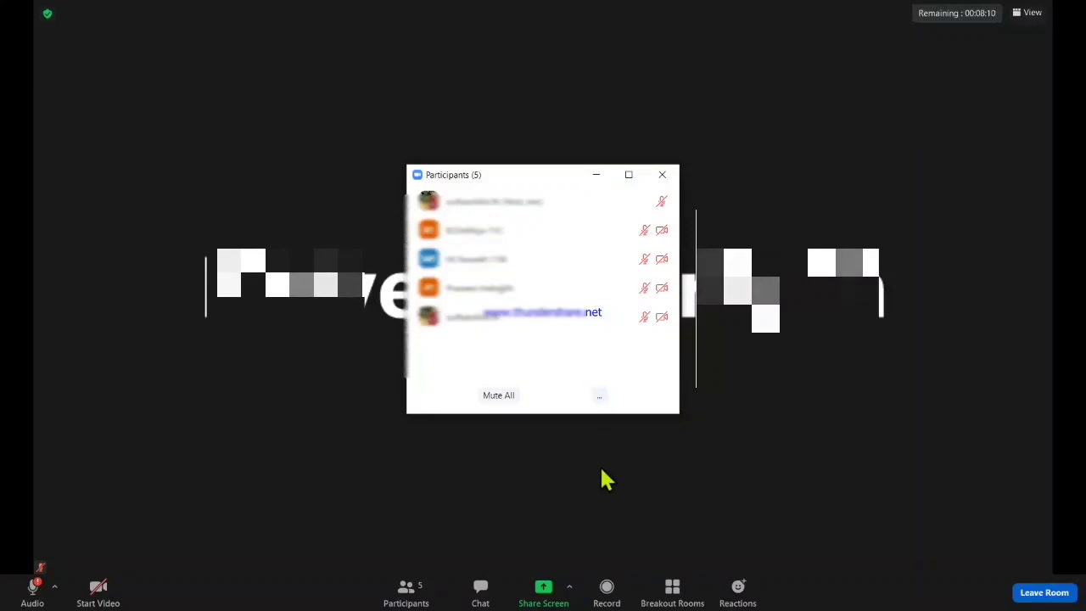
left_click(664, 175)
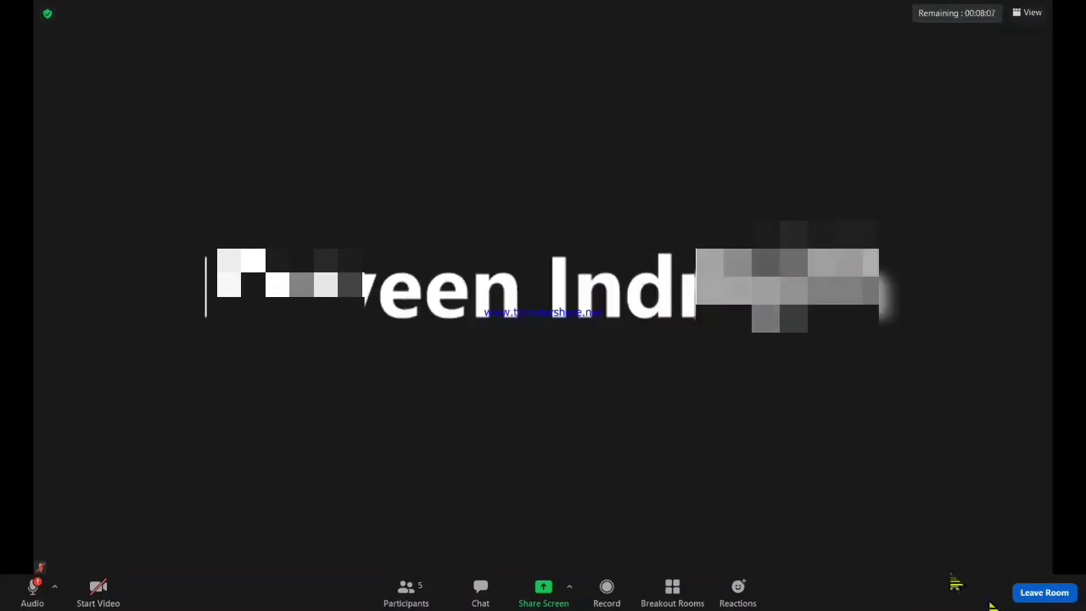
left_click(1041, 595)
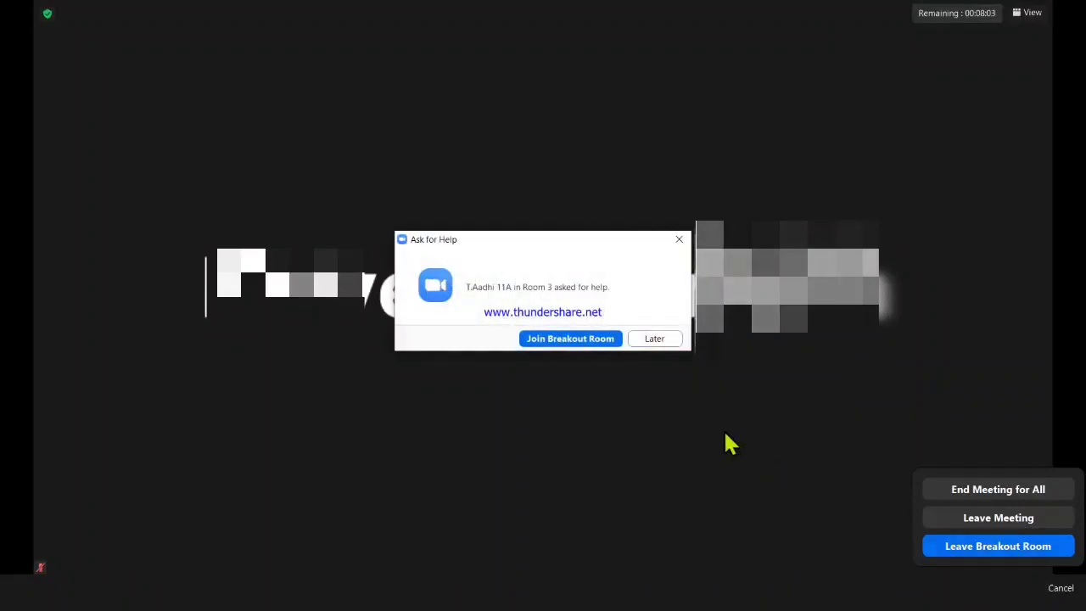
left_click(585, 348)
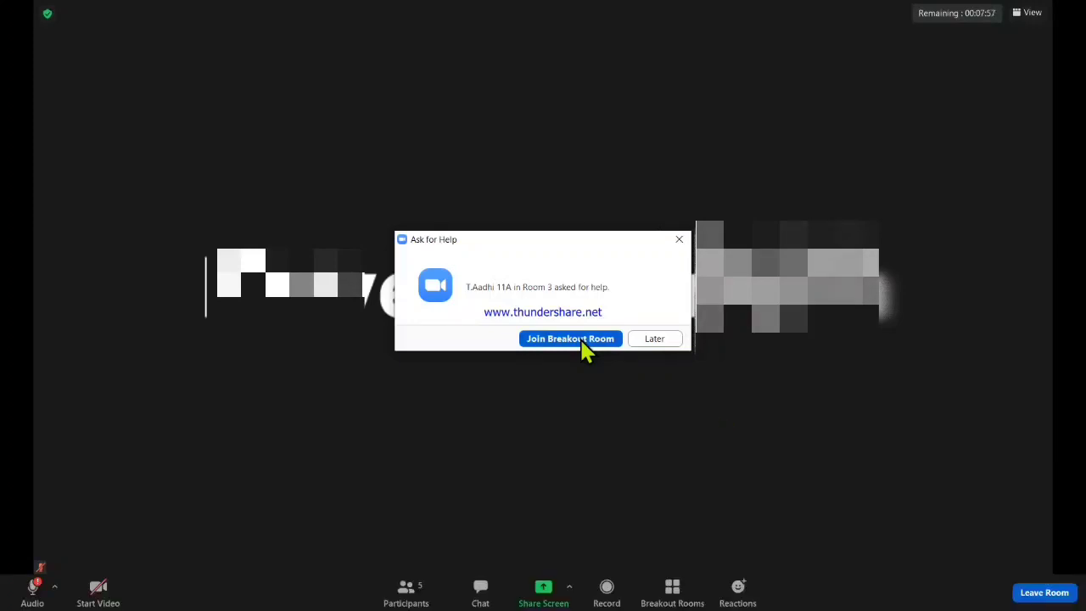
left_click(570, 339)
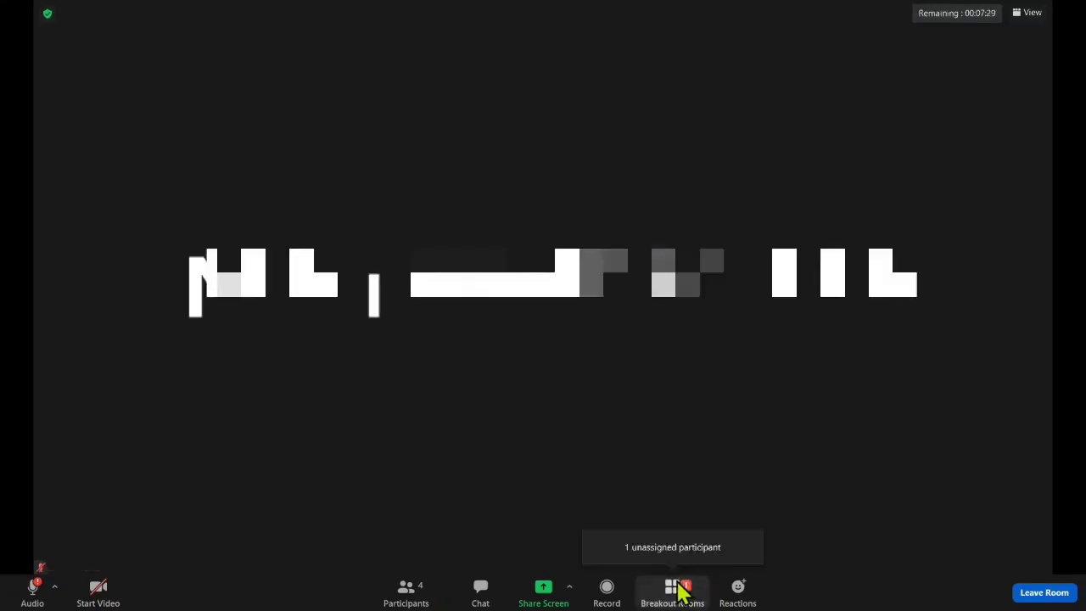
Step: Assign the unassigned participant to Room 2 while staying in Room 3
left_click(681, 594)
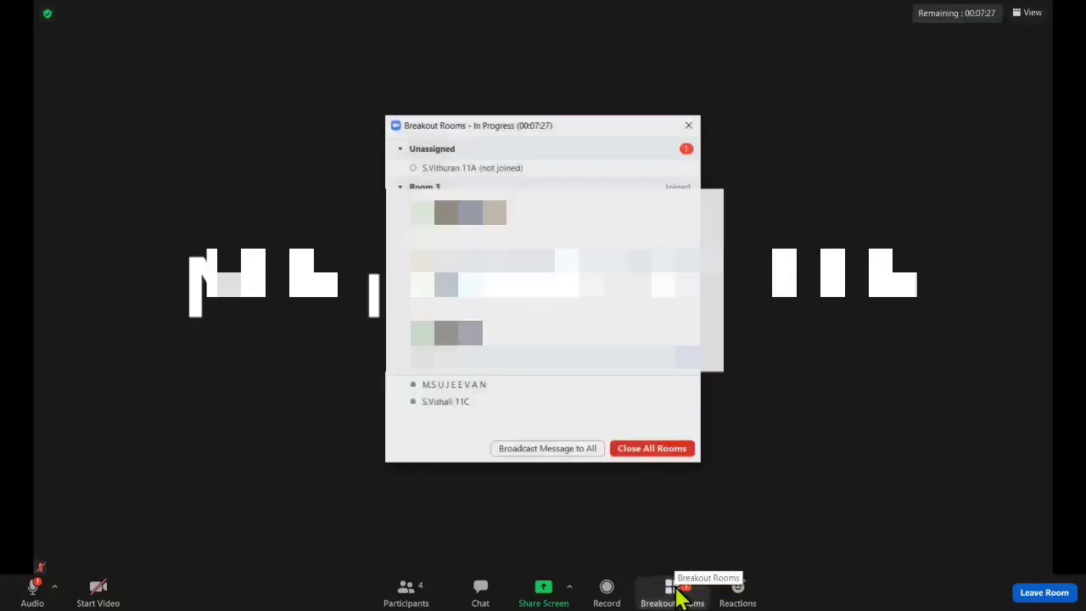
mouse_move(650, 168)
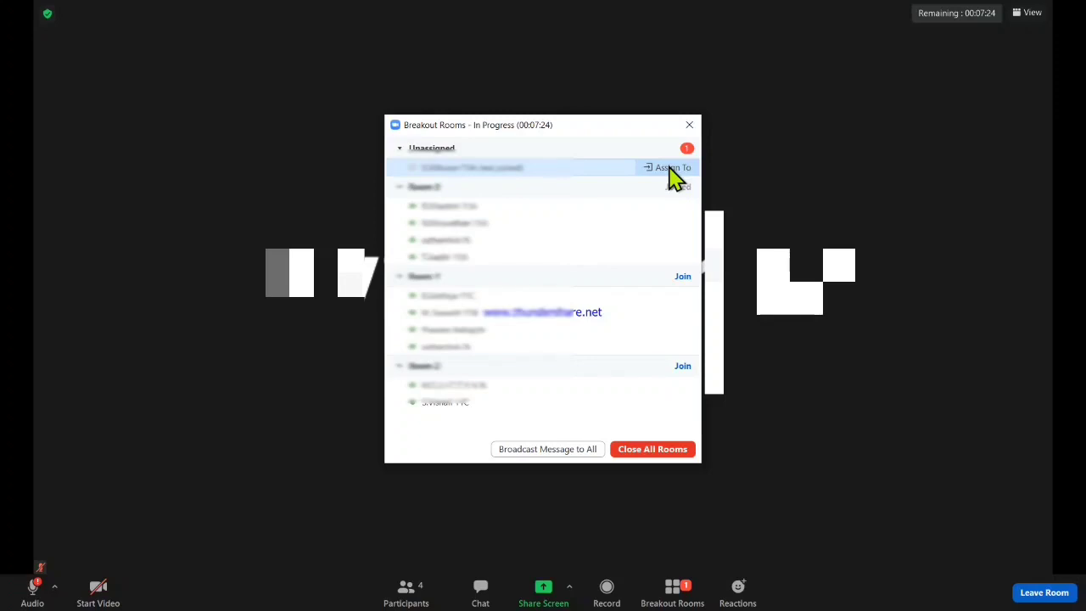
left_click(669, 167)
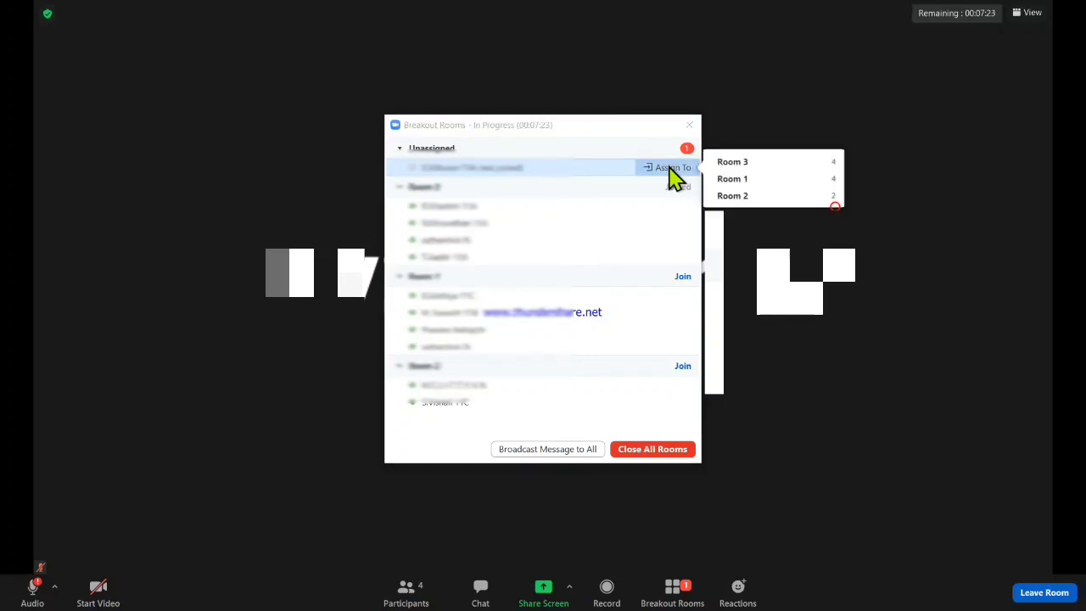
left_click(732, 196)
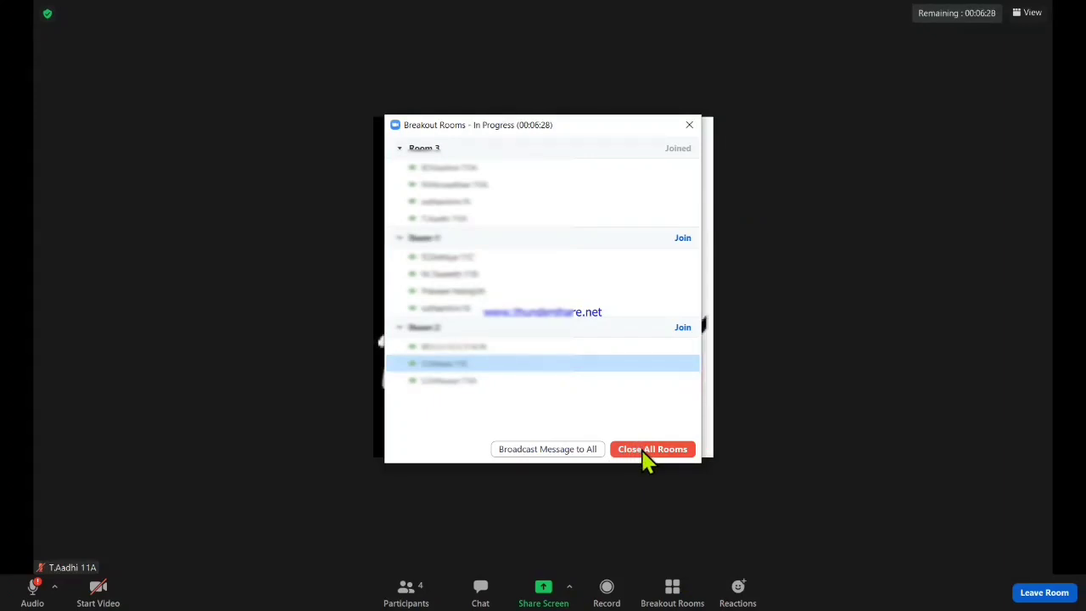
Step: Close all breakout rooms and leave the current breakout room for the main session
left_click(643, 450)
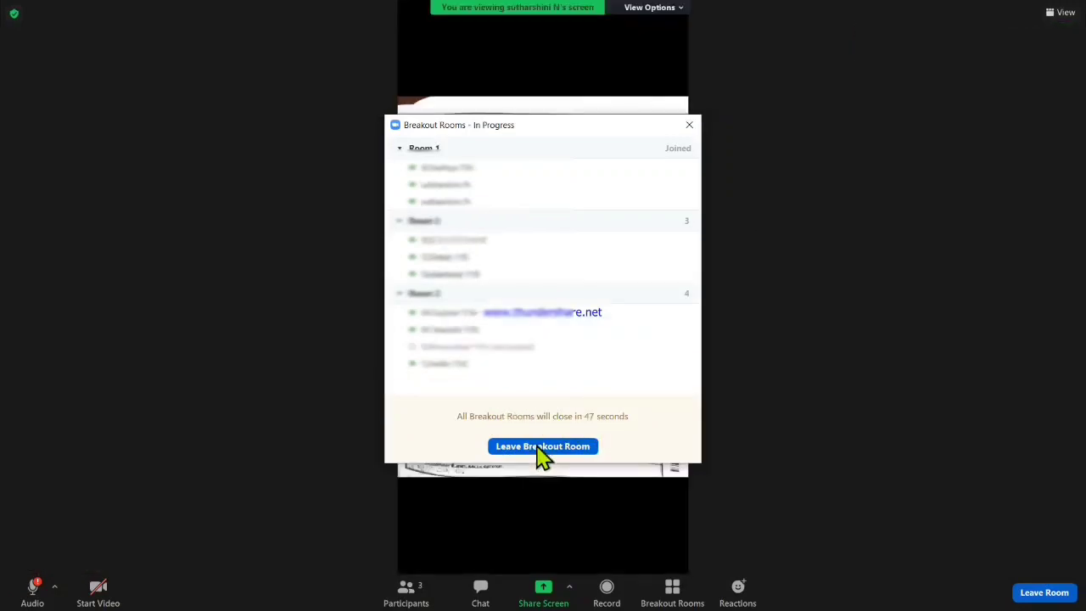
left_click(543, 446)
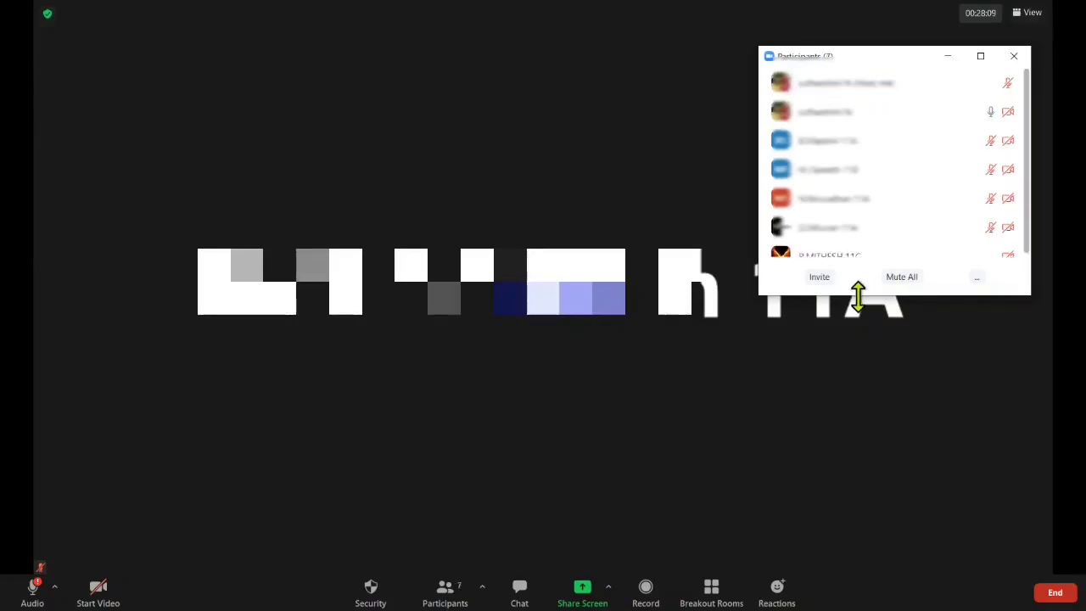
Step: Enlarge the participants window downward and share a whiteboard with the meeting
left_click_drag(857, 294, 858, 499)
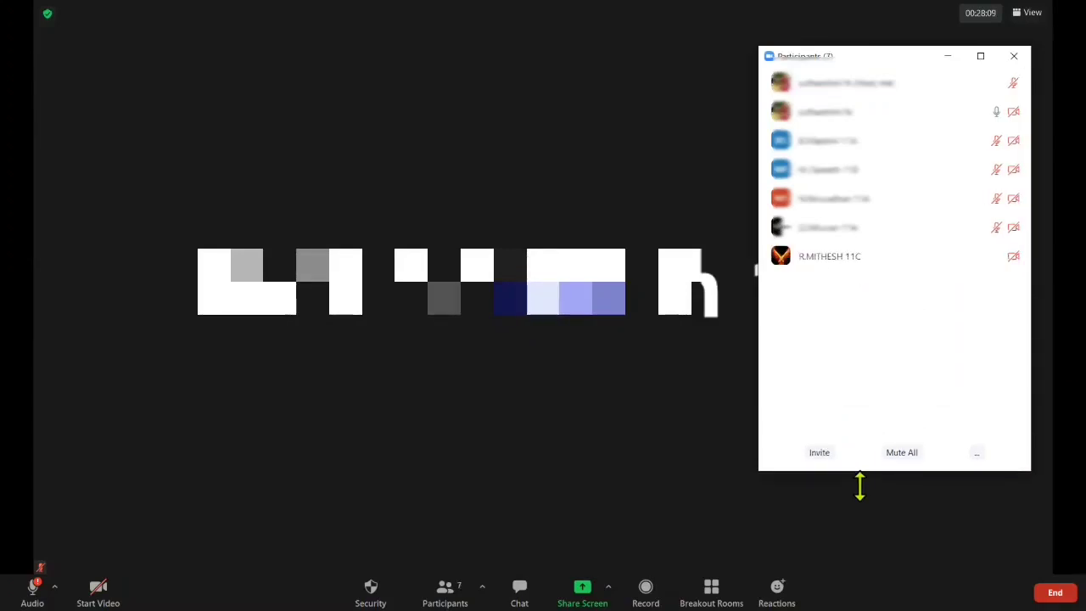
left_click(582, 587)
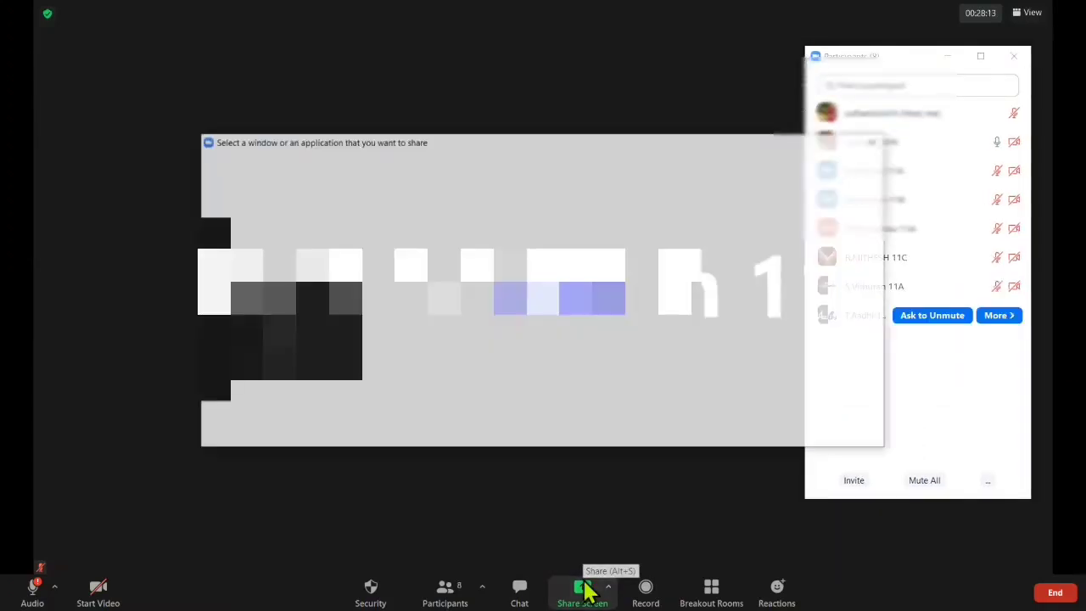
left_click(475, 218)
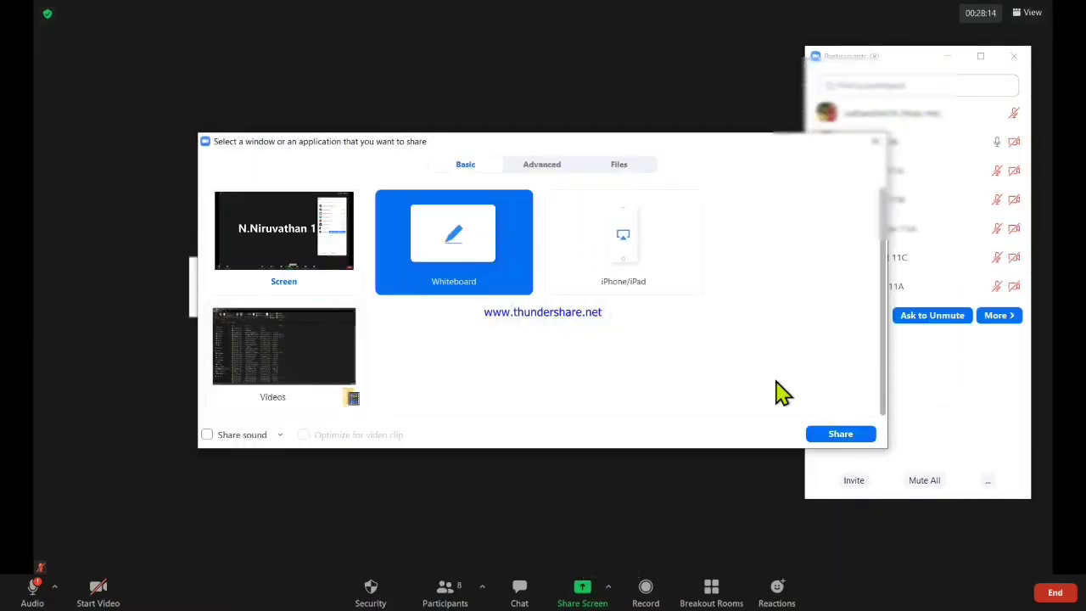
left_click(821, 435)
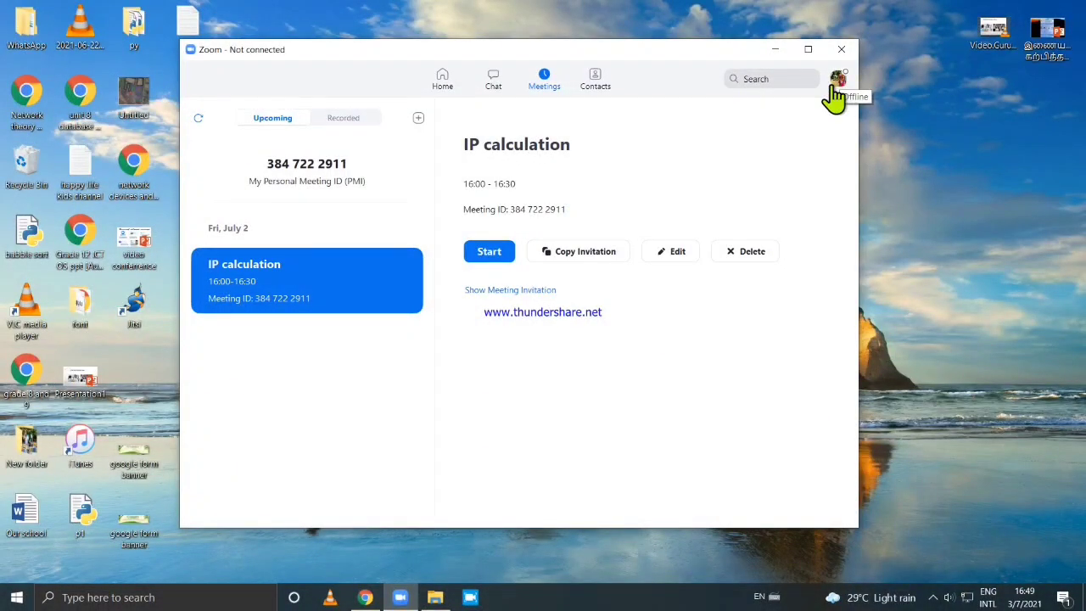
Step: Open the extended web settings page from the desktop client's general settings
left_click(838, 80)
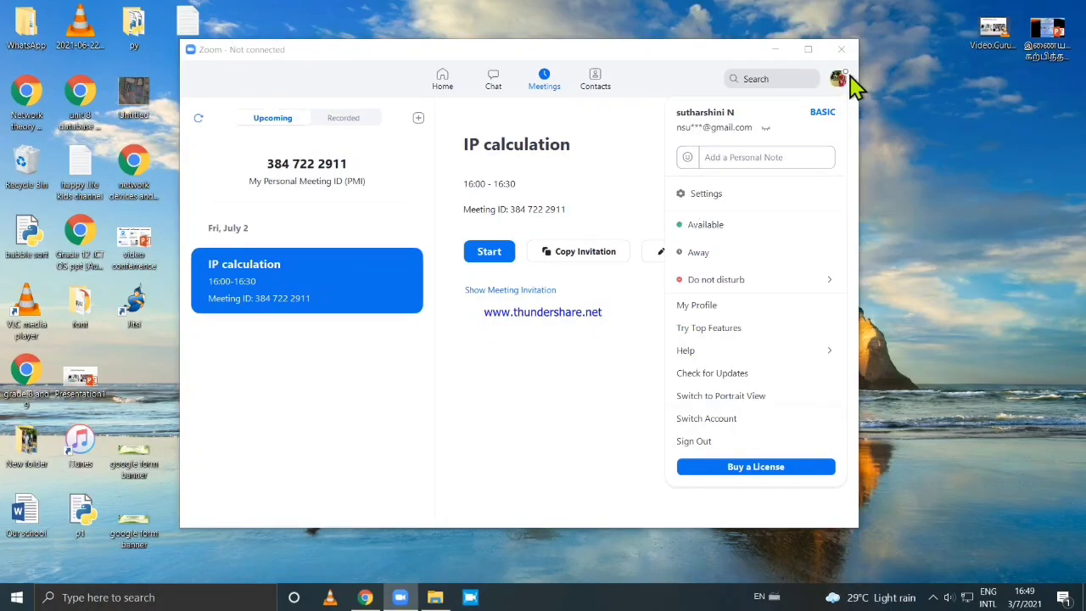
left_click(714, 204)
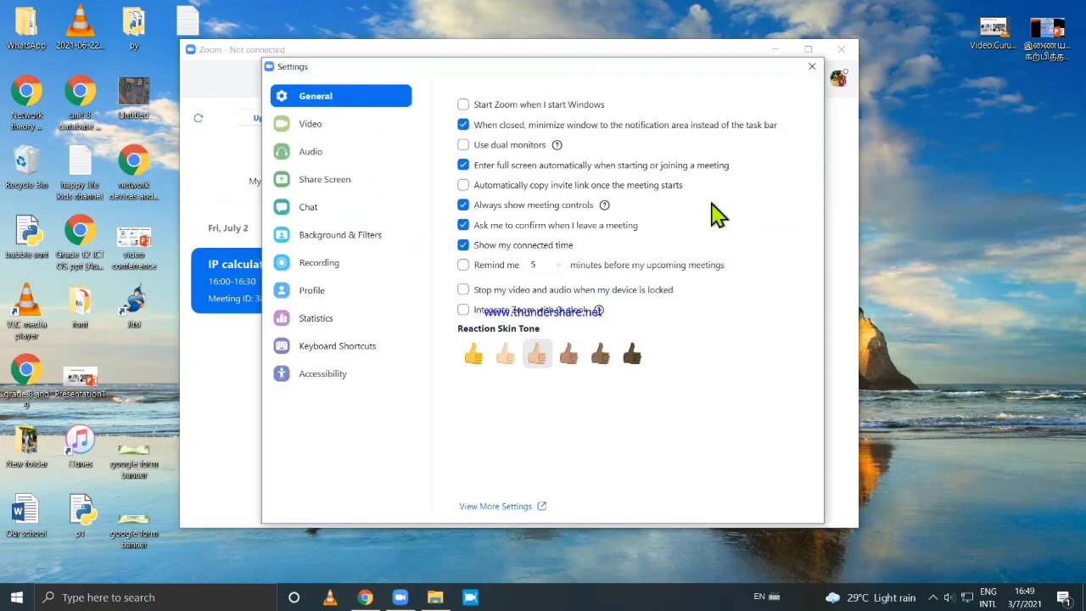
left_click(513, 506)
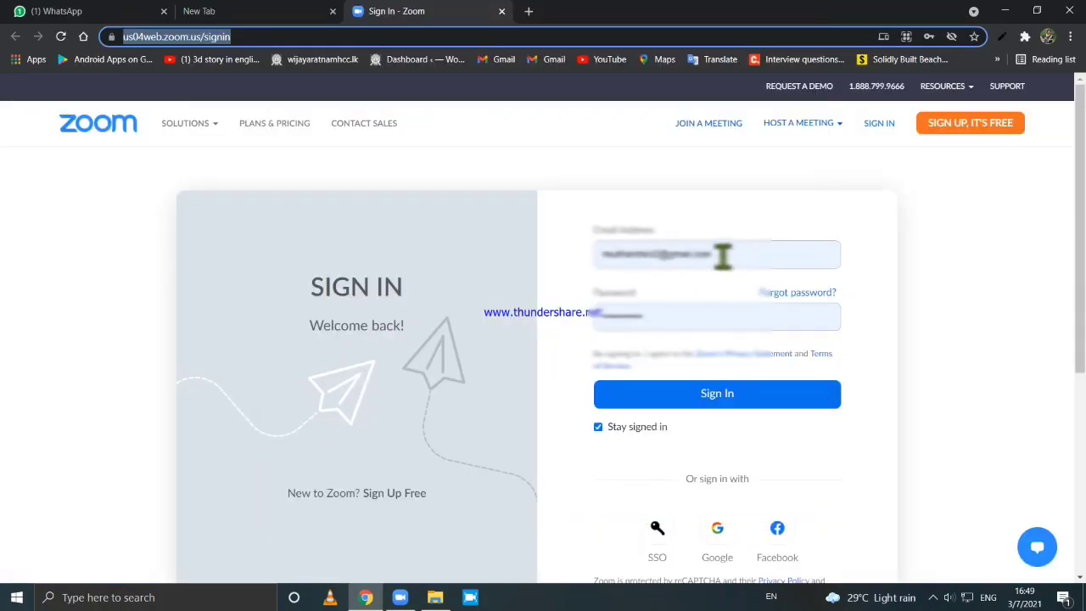
Step: Sign in to the web portal with the saved account credentials and pass the image check by selecting the three pictures with stairs
left_click(722, 255)
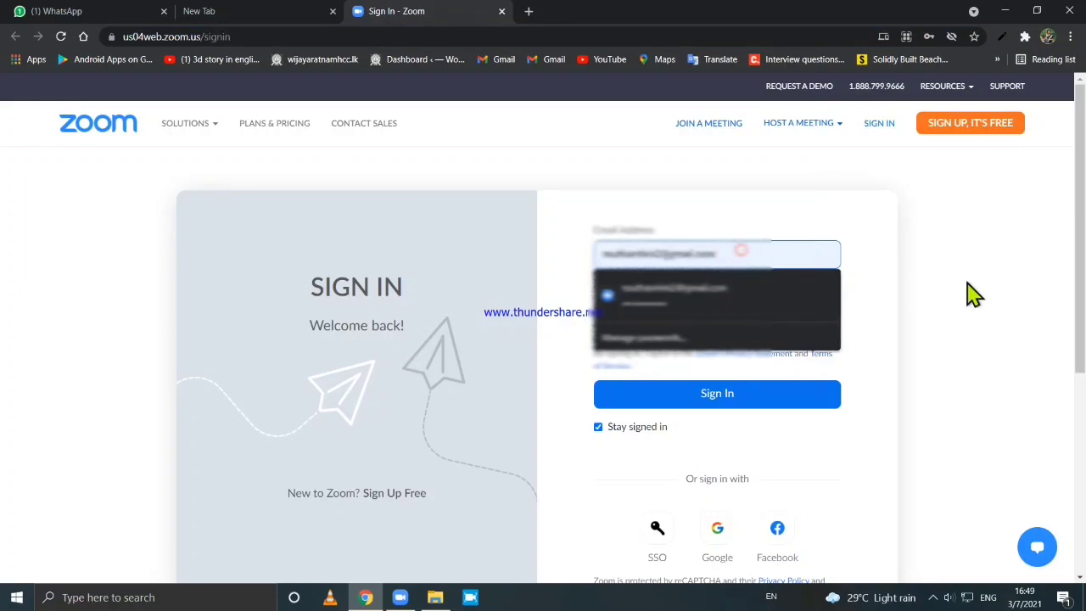
left_click(967, 283)
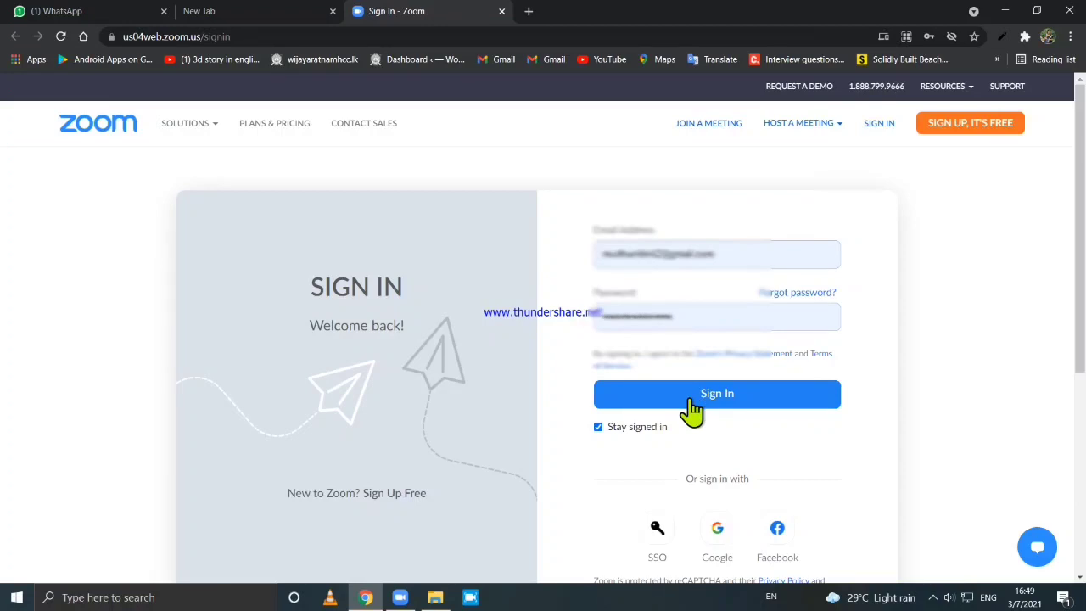
left_click(690, 399)
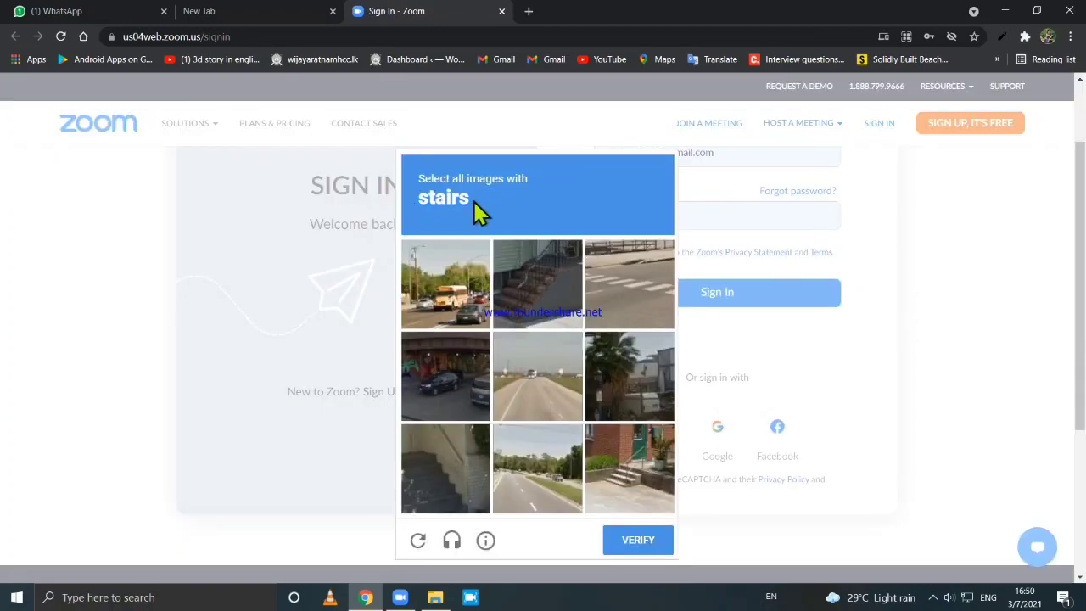
left_click(535, 293)
left_click(451, 486)
left_click(636, 478)
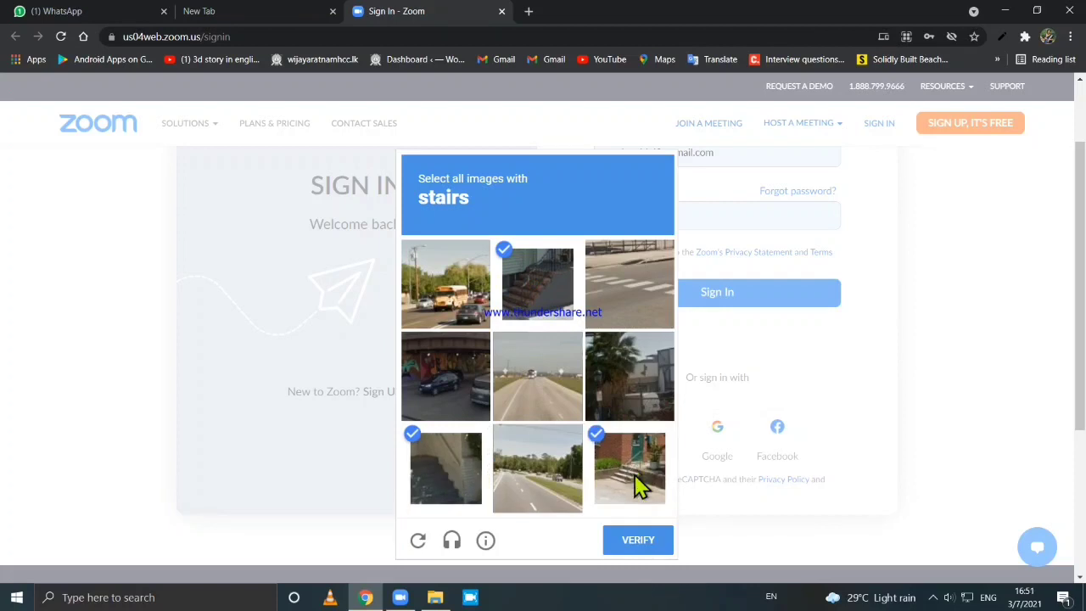
left_click(629, 548)
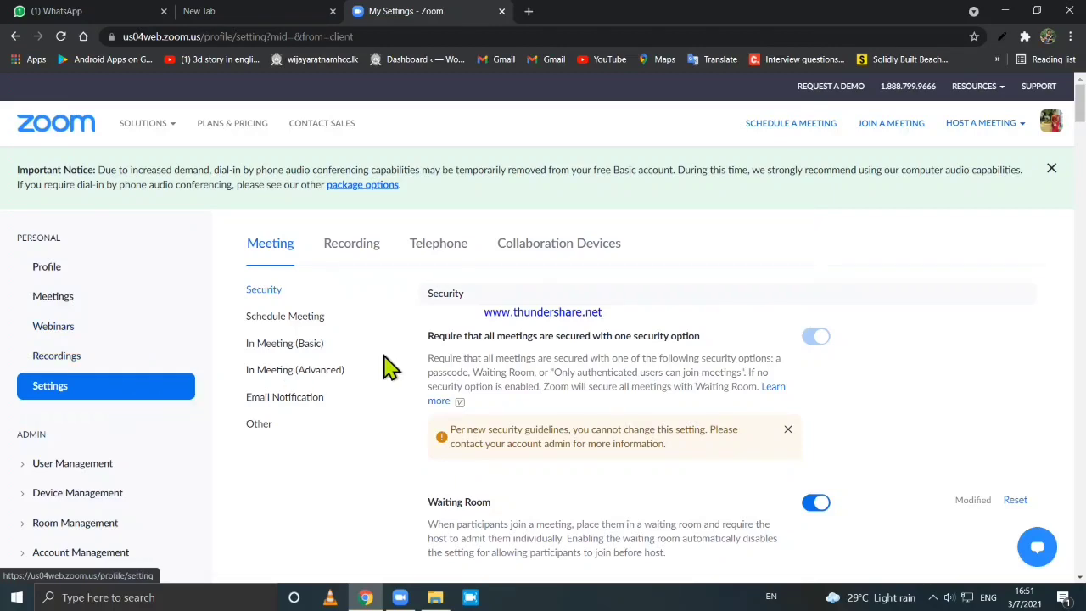
Step: Turn the Breakout room option under In Meeting (Advanced) off and back on
scroll(498, 335, "down", 4)
scroll(501, 344, "down", 20)
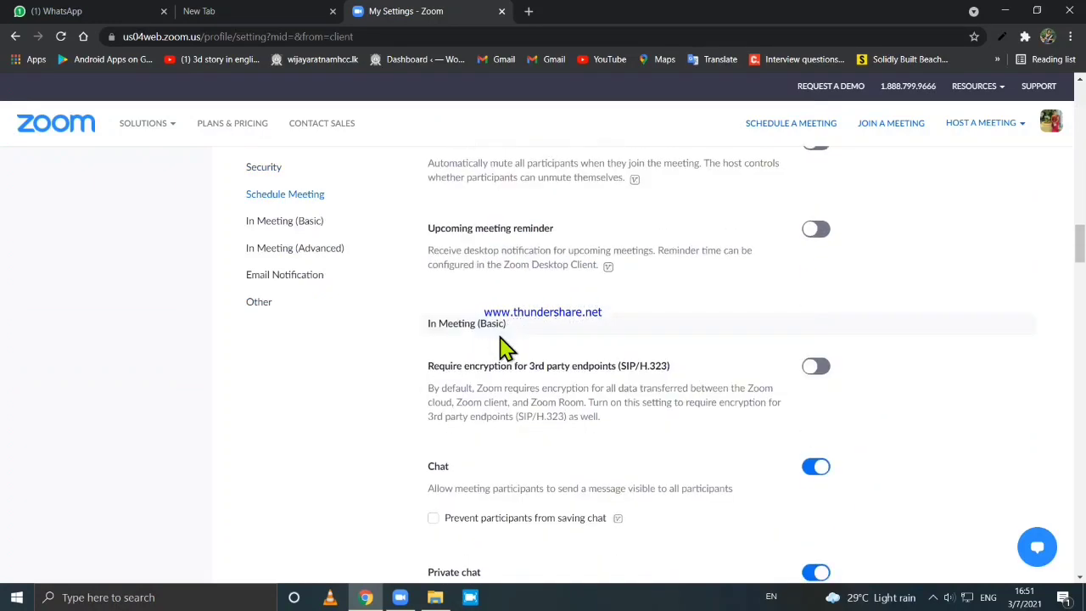
scroll(499, 346, "down", 10)
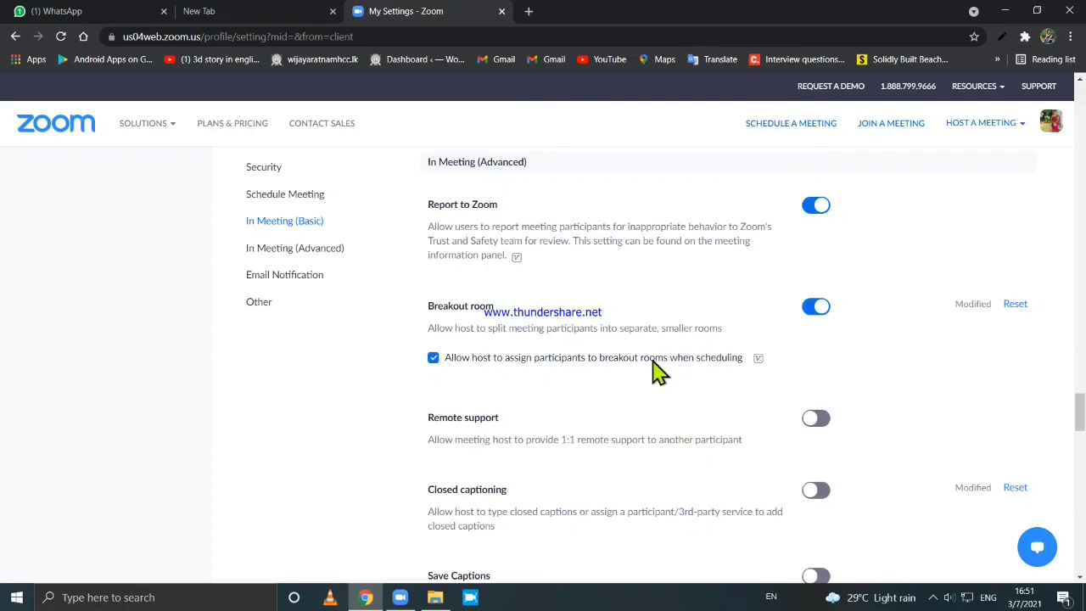
left_click(812, 308)
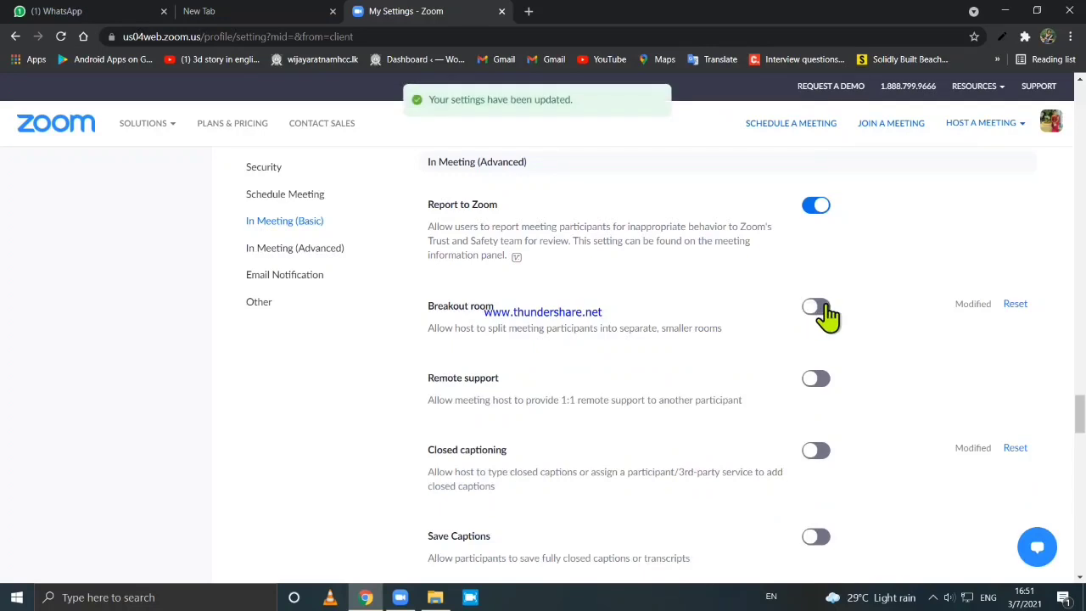
left_click(819, 308)
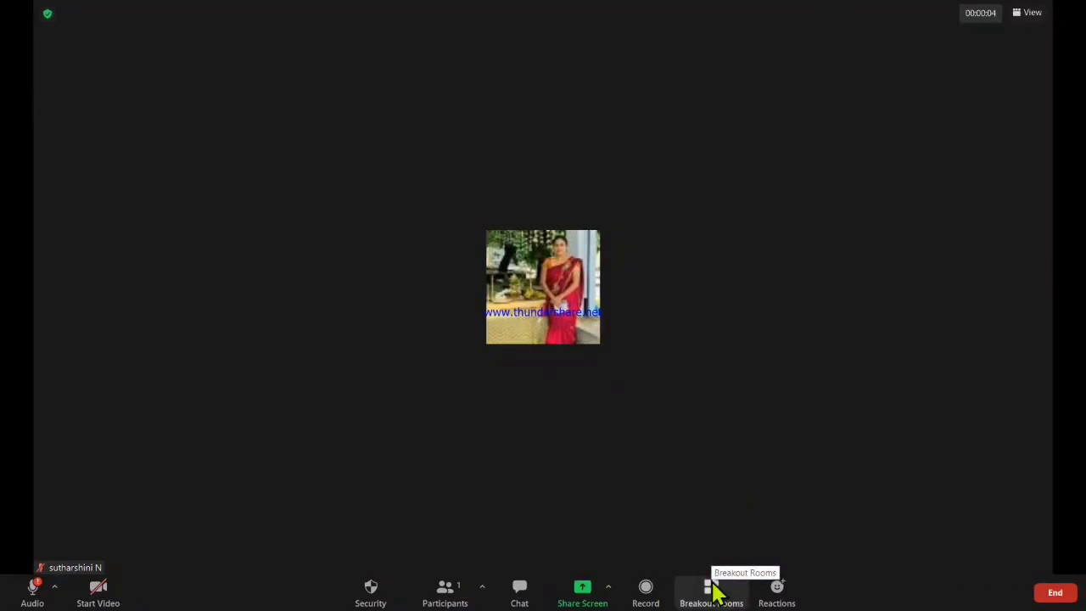
Step: Start creating breakout rooms in the running meeting and increase the number of rooms
left_click(715, 591)
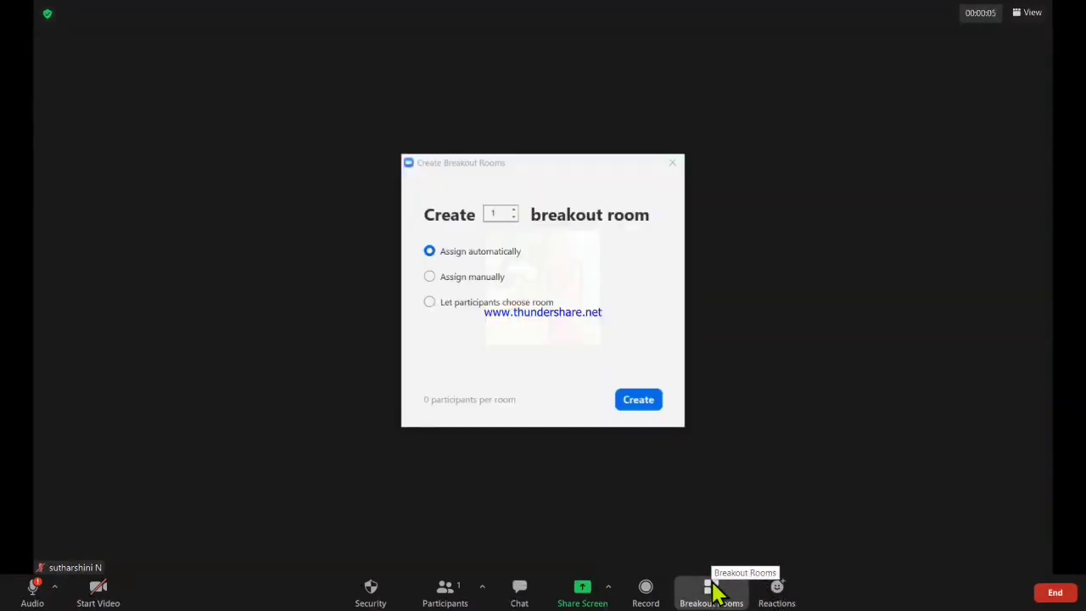
left_click(511, 211)
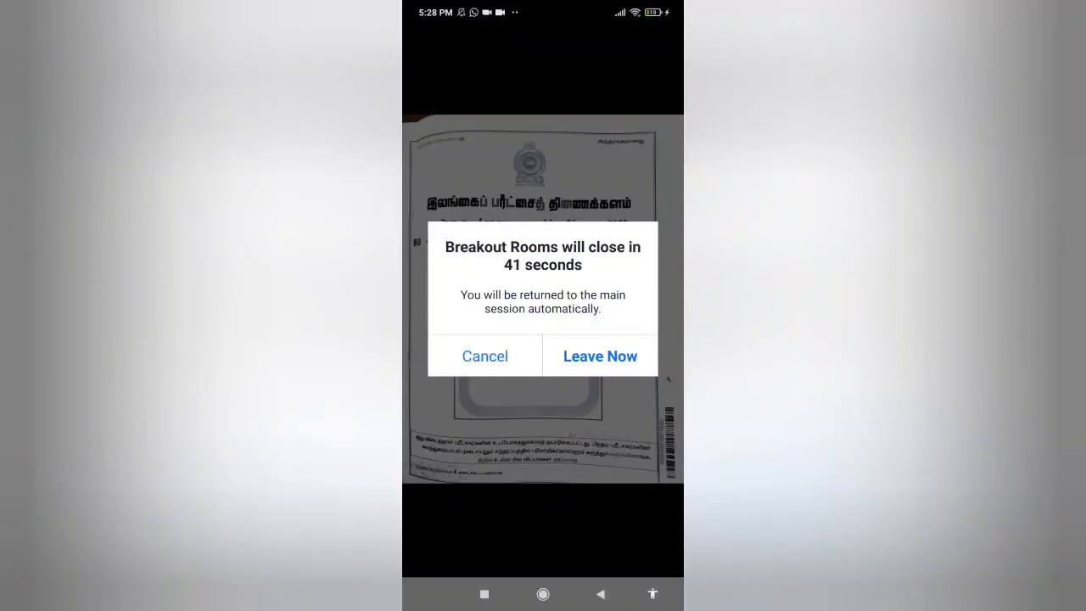
Step: Leave the closing breakout room immediately on the participant's phone to return to the main session
left_click(600, 356)
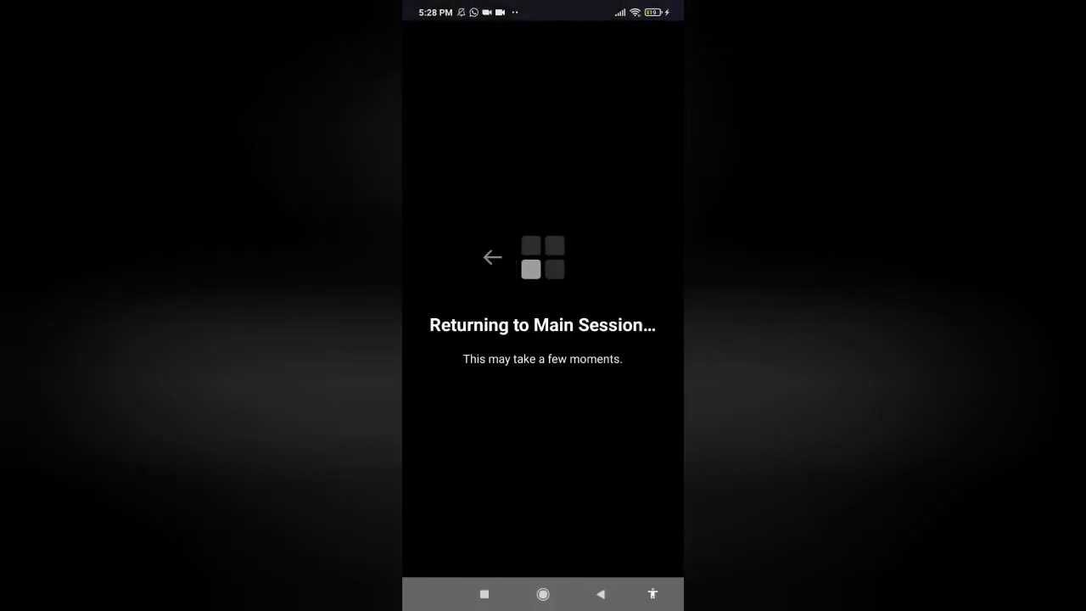